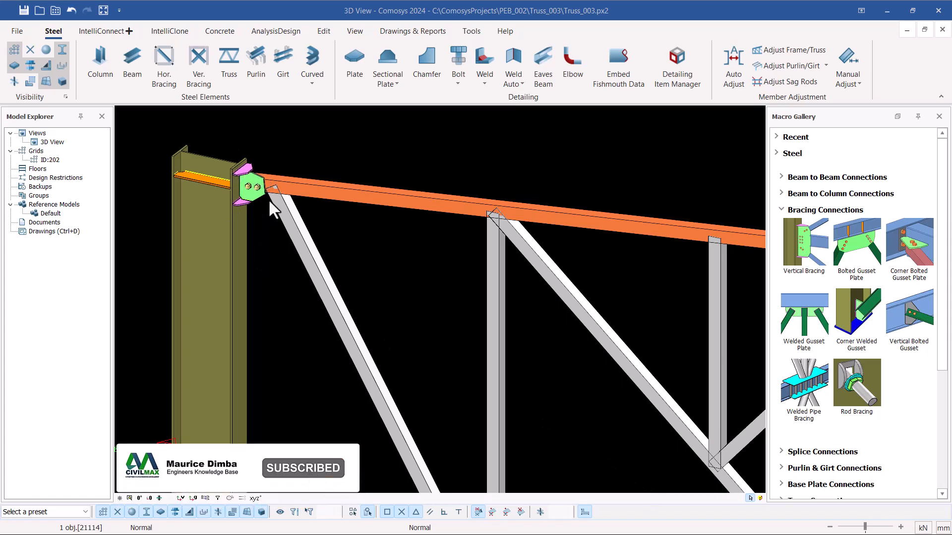
Step: Add a Bolted Gusset Plate connection between the column as main member and the truss's bottom chord as secondary member
scroll(228, 176, "down", 5)
scroll(229, 308, "up", 5)
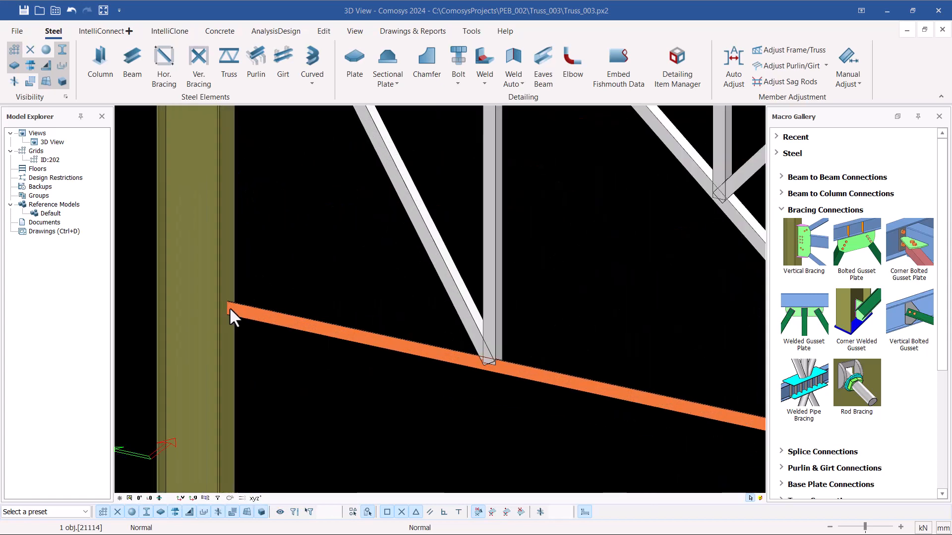
left_click(865, 254)
left_click(225, 279)
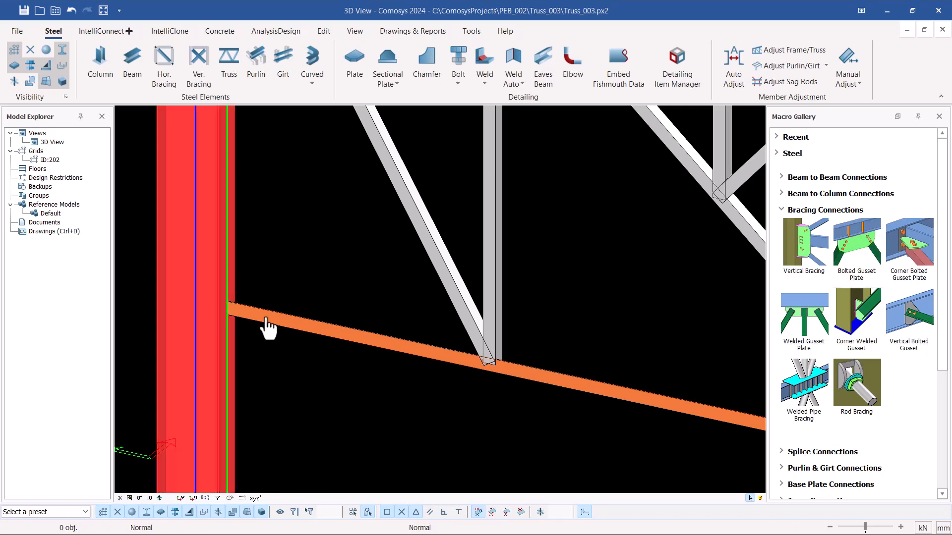
left_click(266, 320)
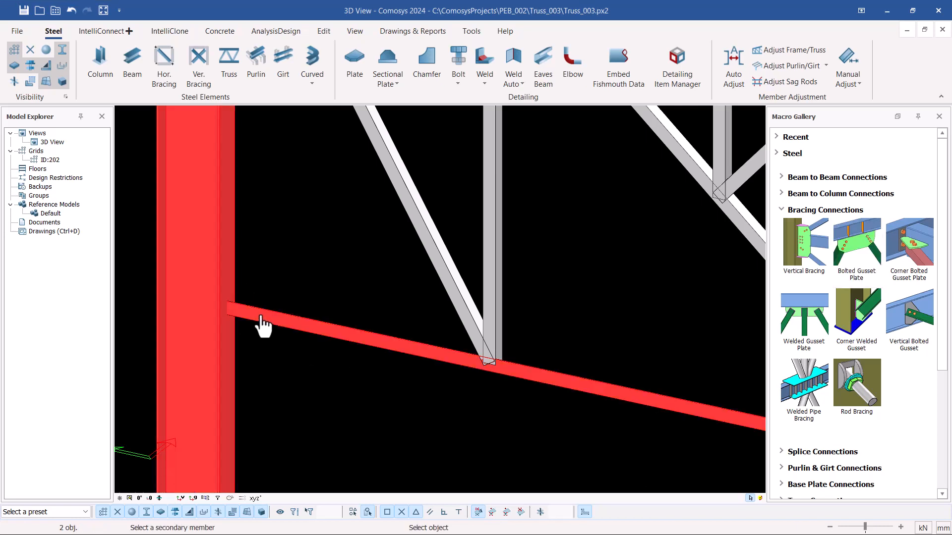
right_click(306, 236)
scroll(238, 307, "up", 3)
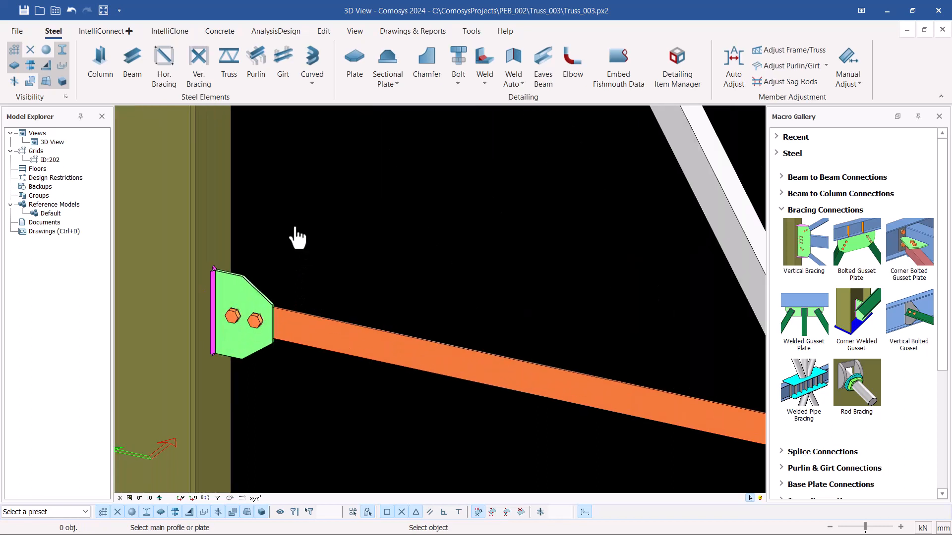
key("Escape")
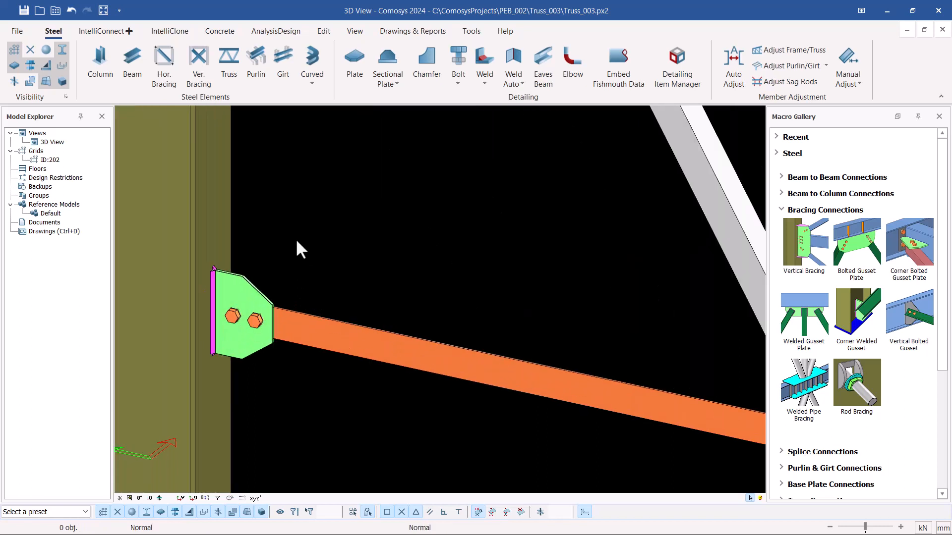
Step: Load the CON_01 macro preset into the new bottom chord gusset plate connection and apply it
left_click(247, 294)
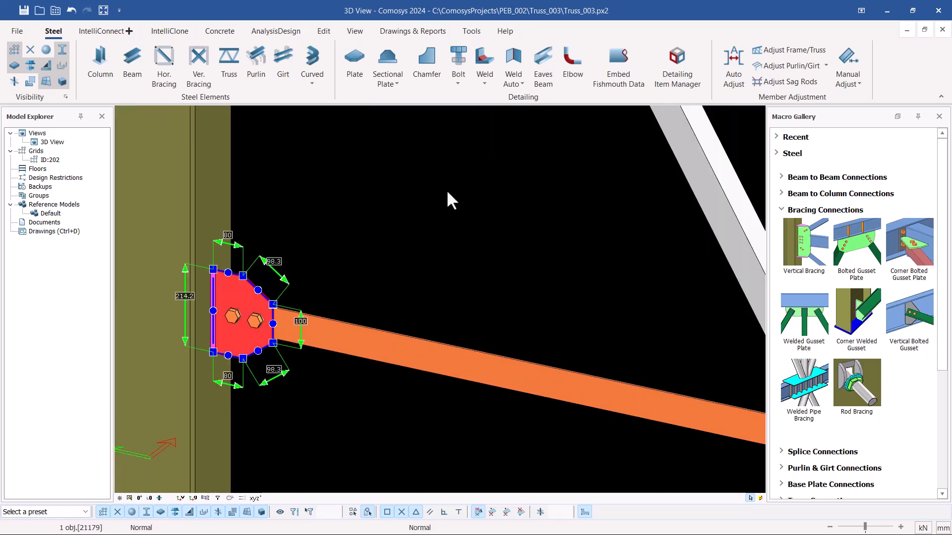
key("Escape")
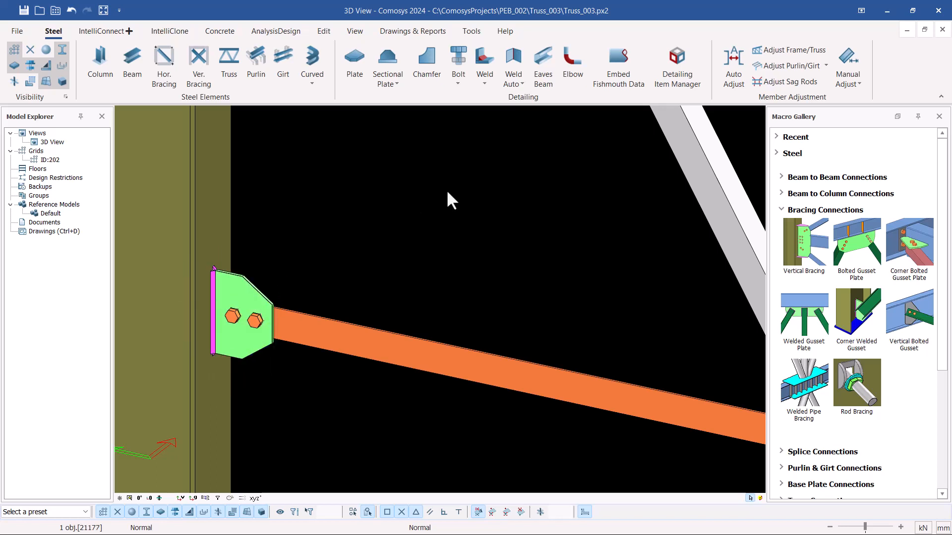
double_click(447, 192)
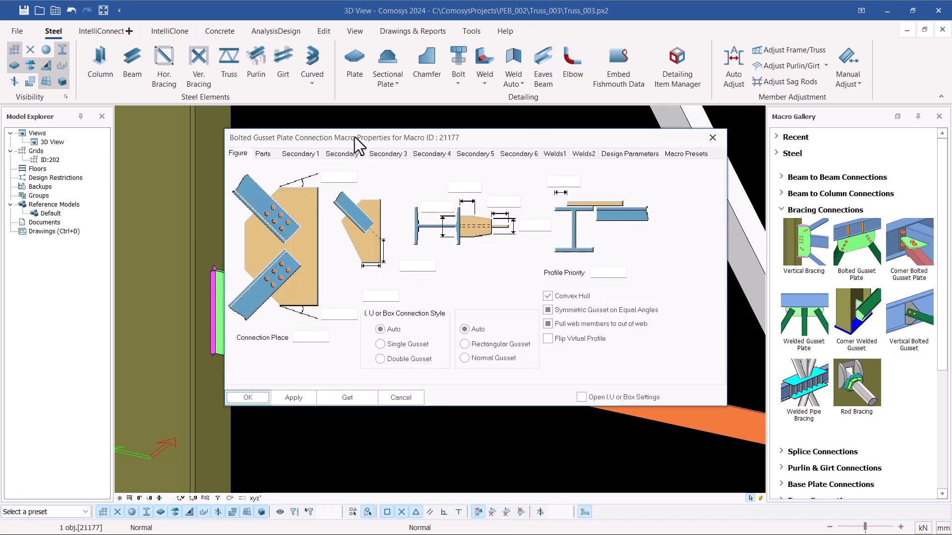
left_click_drag(355, 136, 516, 118)
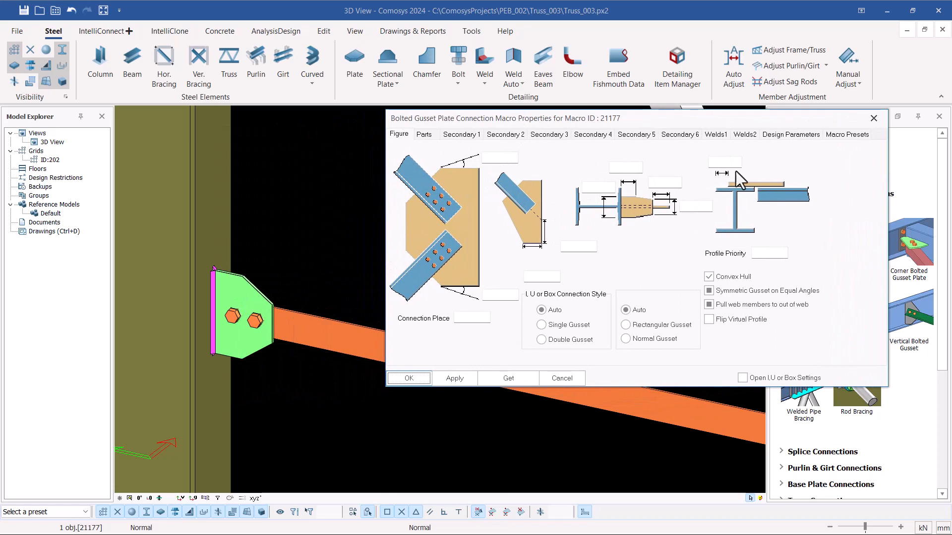
left_click(851, 134)
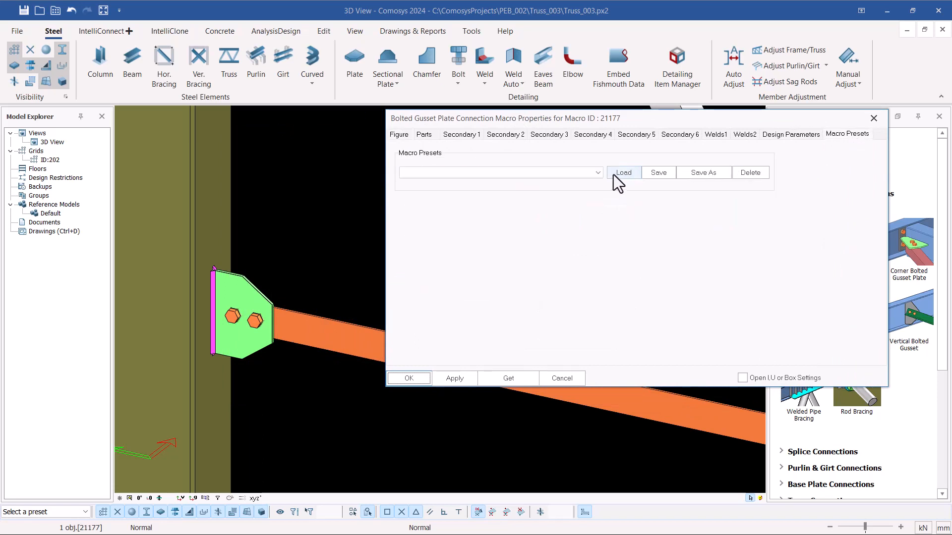
left_click(591, 176)
left_click(426, 191)
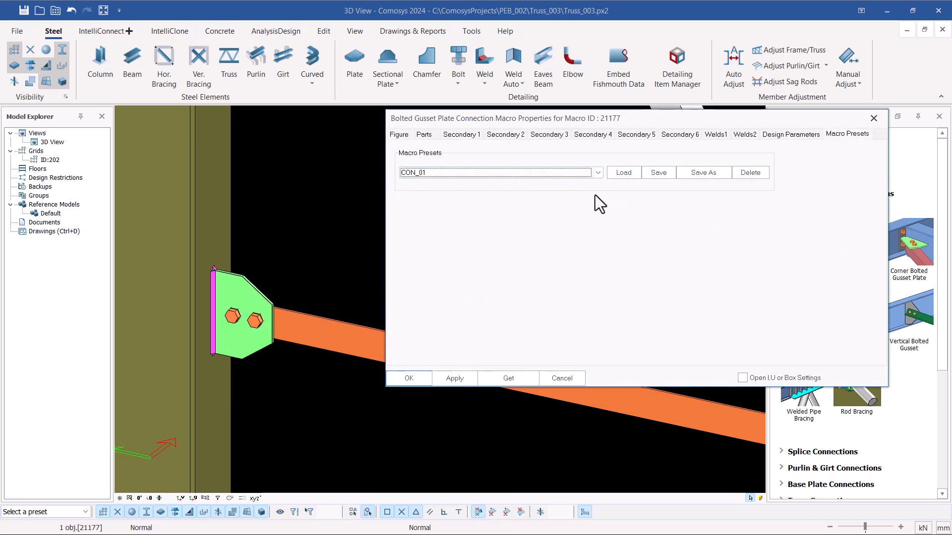
left_click(625, 173)
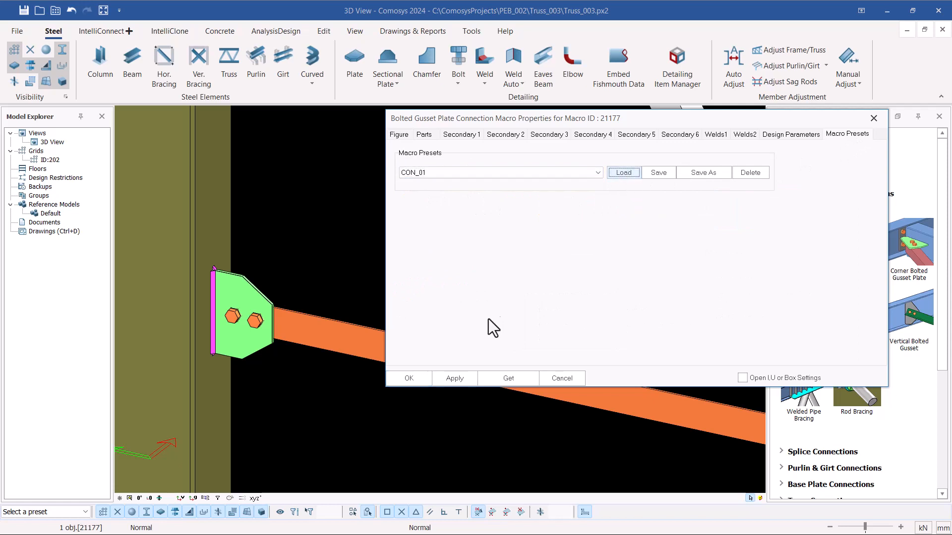
left_click(452, 378)
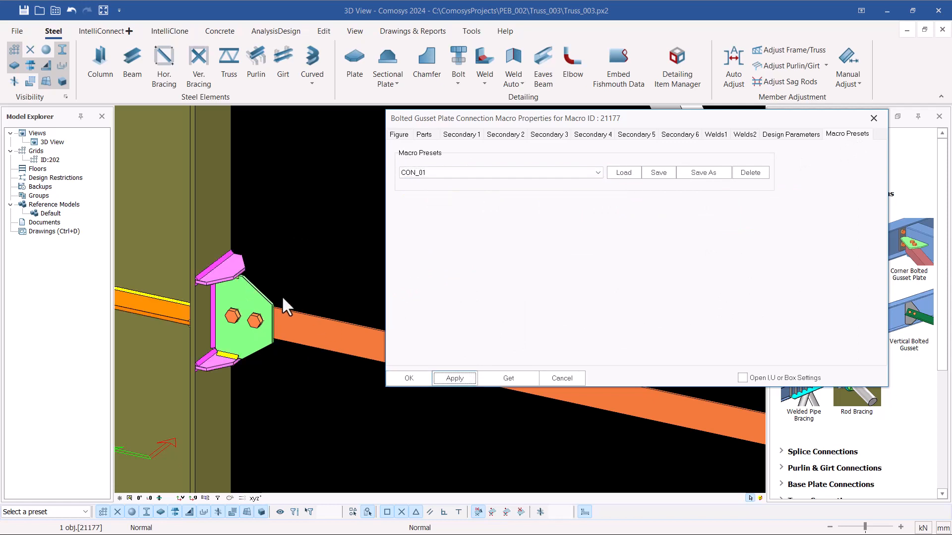
left_click(407, 378)
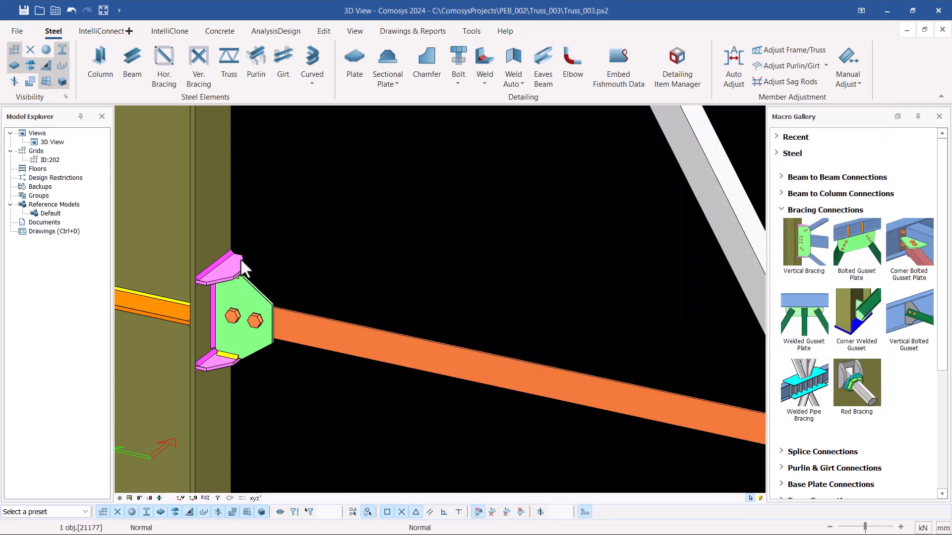
Step: Add a Bolted Gusset Plate connection between the column at the truss's opposite end and the bottom chord
scroll(240, 258, "down", 10)
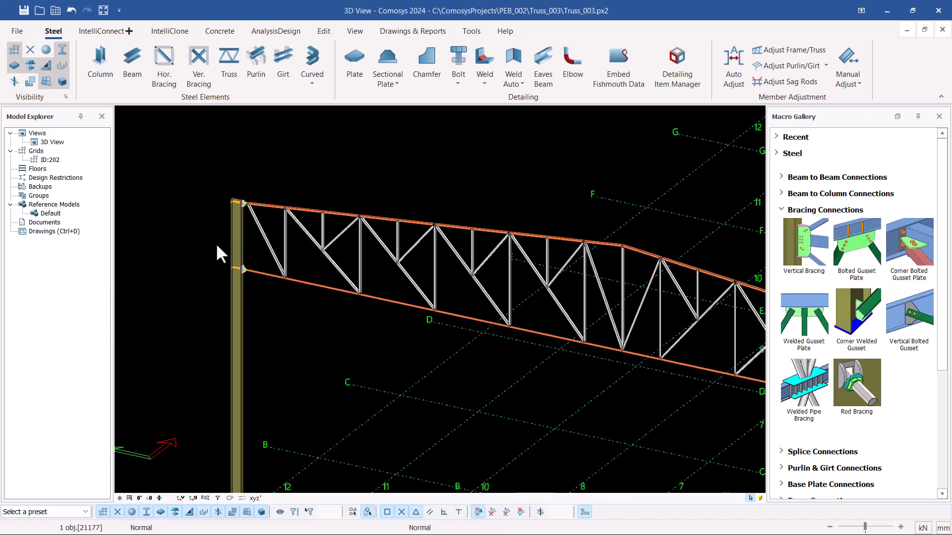
scroll(233, 252, "down", 3)
scroll(466, 305, "up", 10)
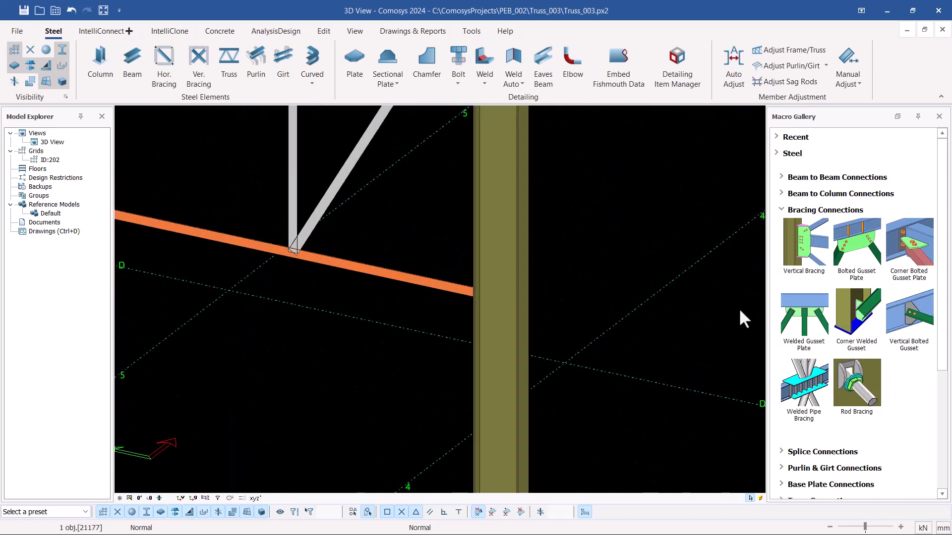
left_click(856, 245)
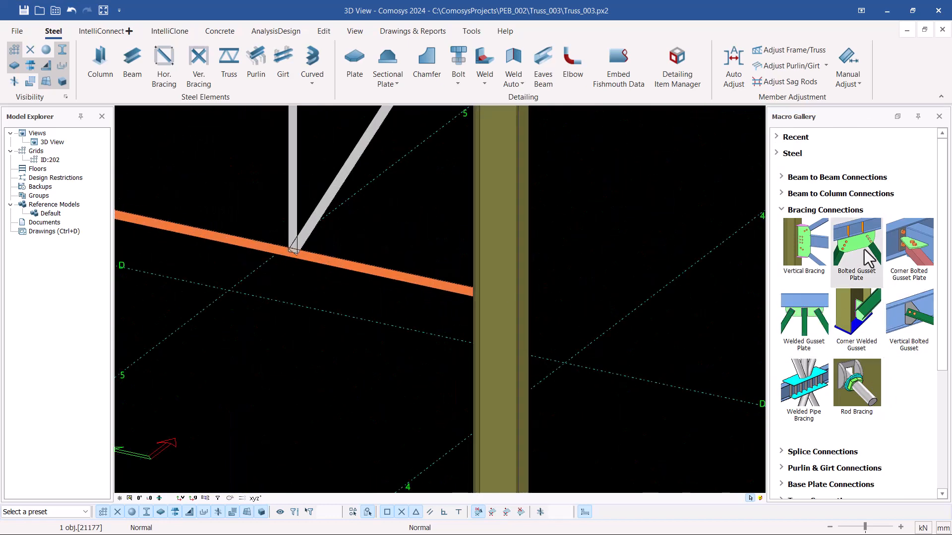
left_click(483, 306)
left_click(427, 286)
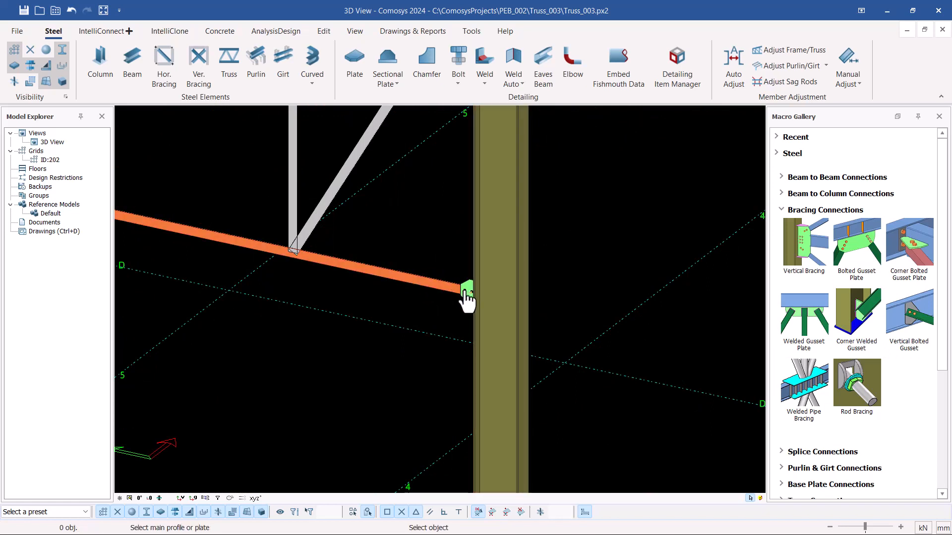
scroll(466, 297, "up", 5)
key("Escape")
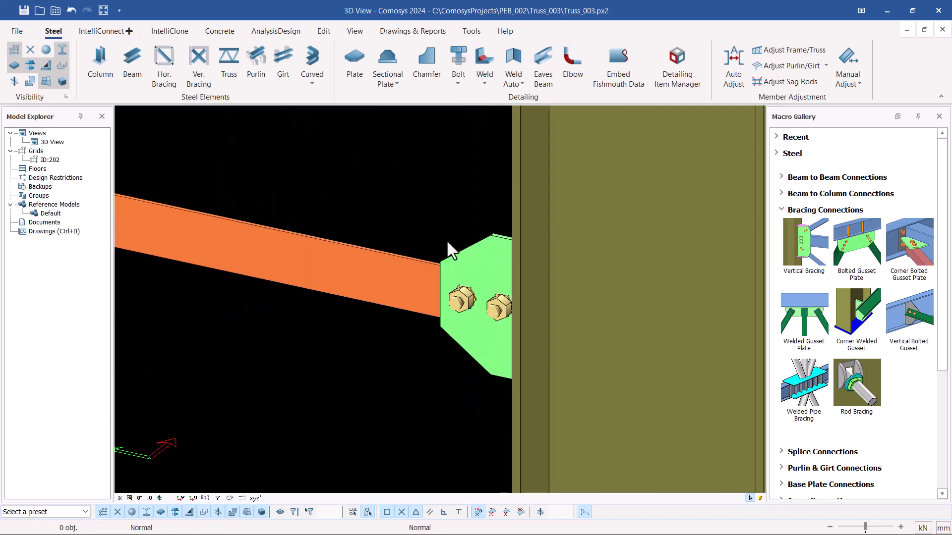
scroll(406, 275, "down", 2)
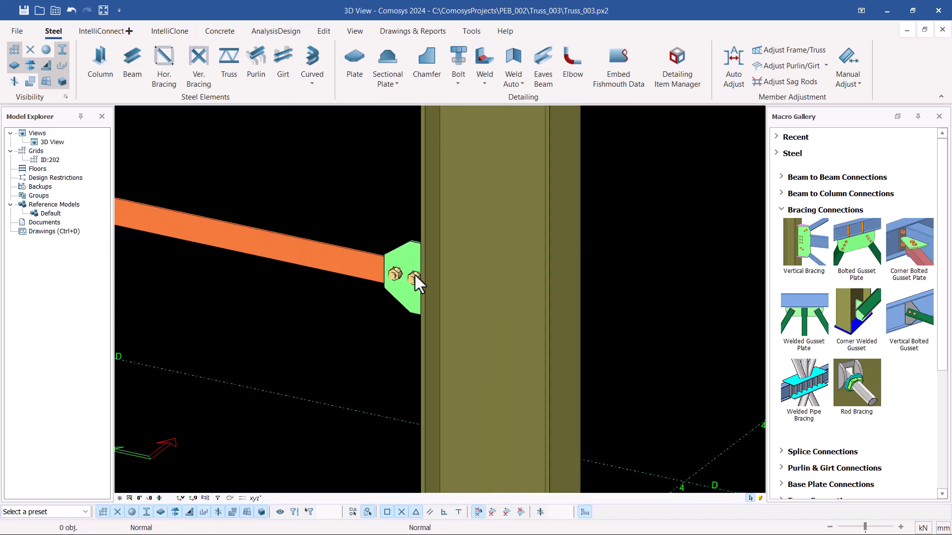
scroll(475, 337, "down", 6)
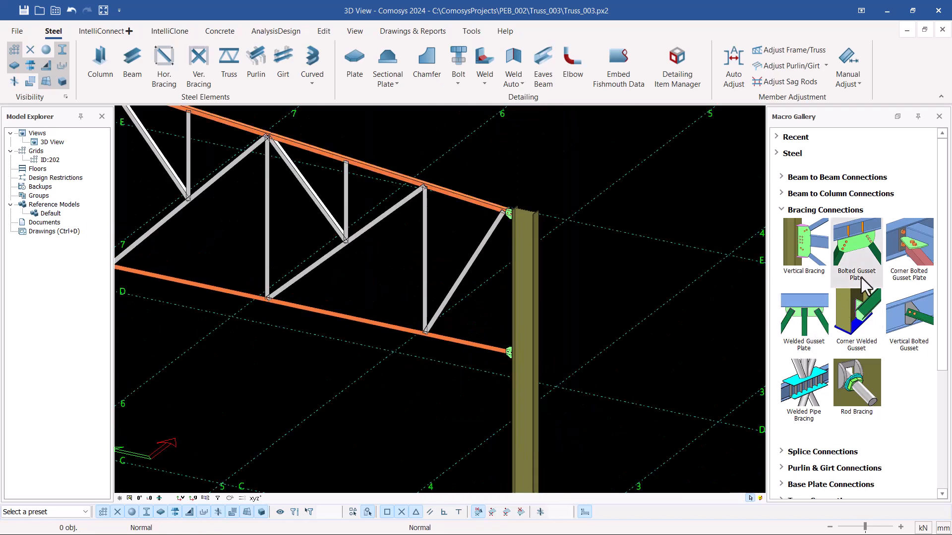
left_click(866, 258)
scroll(523, 225, "up", 4)
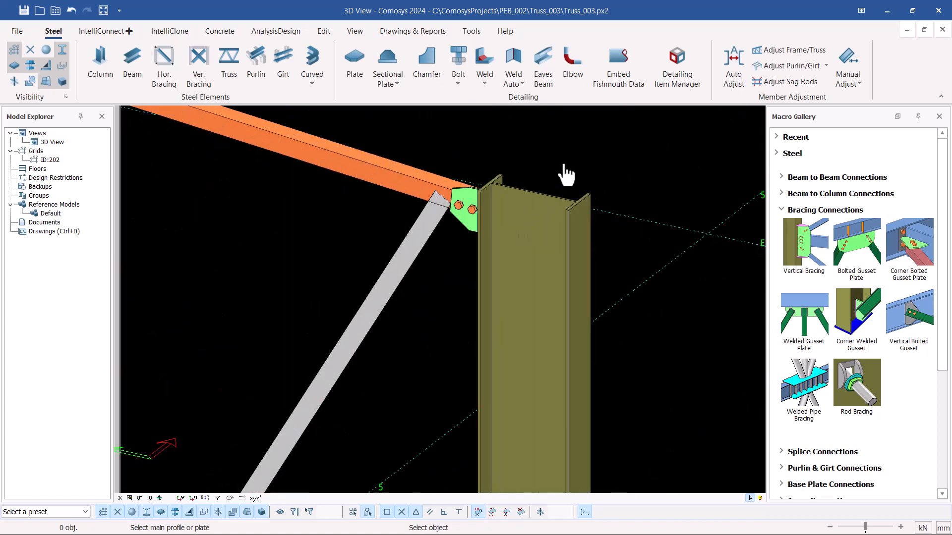
key("Escape")
Step: Open the macro properties of the bolted gusset plate joining the top chord to the opposite-end column
left_click(471, 211)
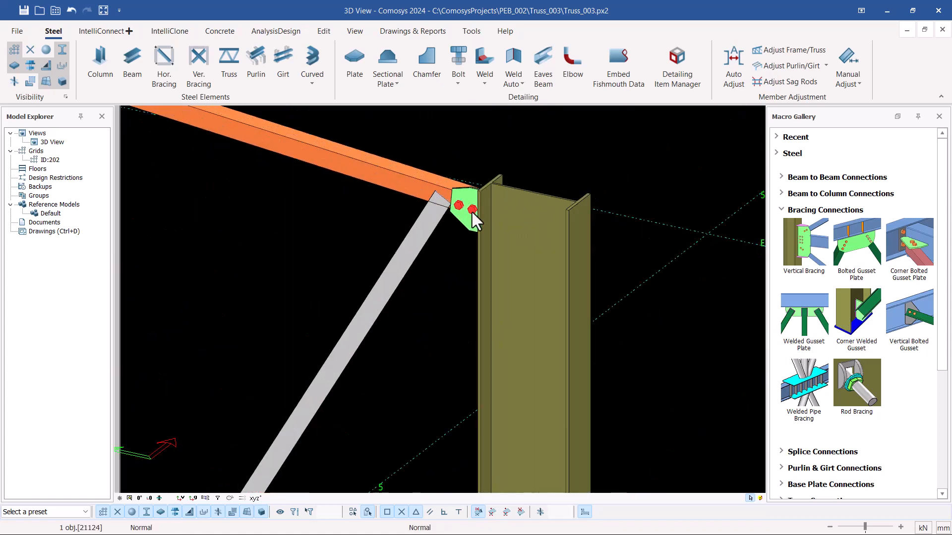
middle_click_drag(471, 211, 576, 201)
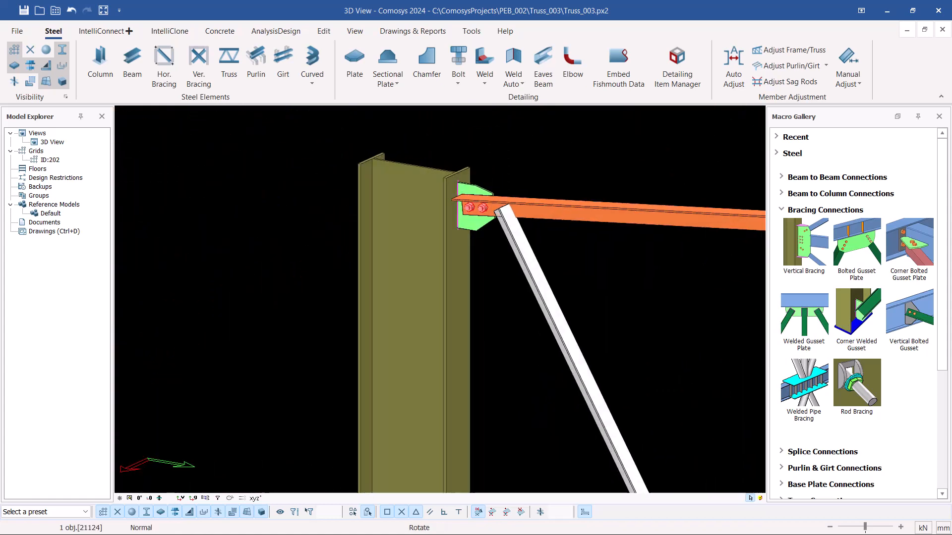
scroll(417, 179, "down", 5)
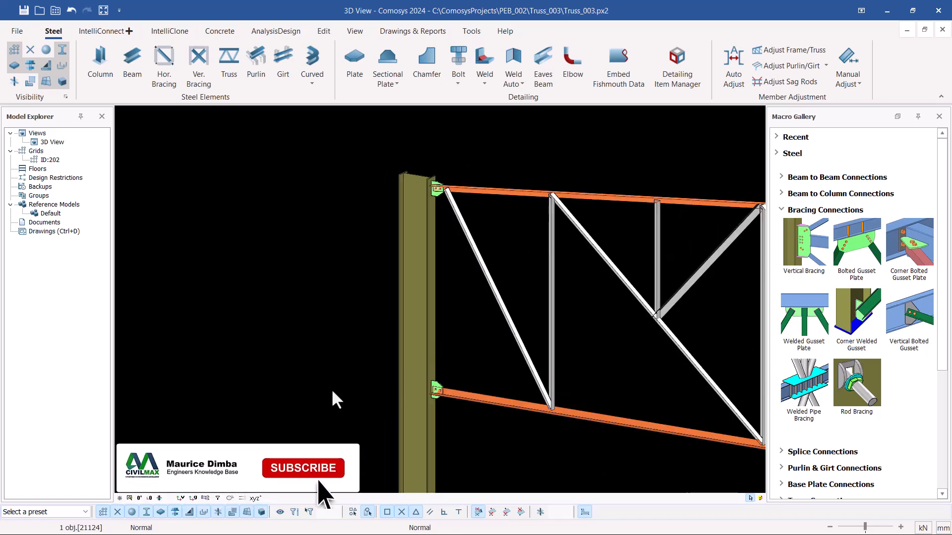
scroll(424, 386, "down", 3)
scroll(411, 397, "up", 6)
scroll(313, 415, "down", 5)
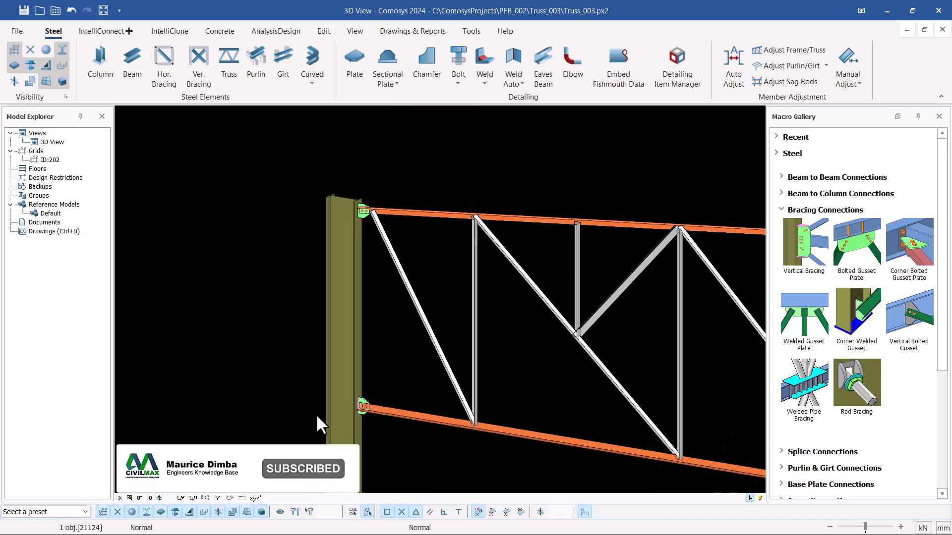
scroll(372, 215, "up", 5)
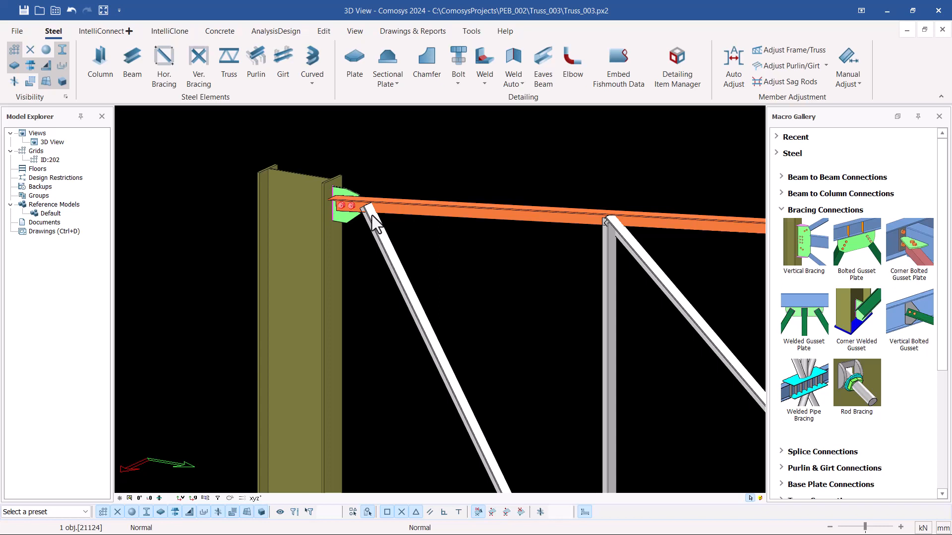
scroll(367, 218, "up", 4)
left_click(335, 235)
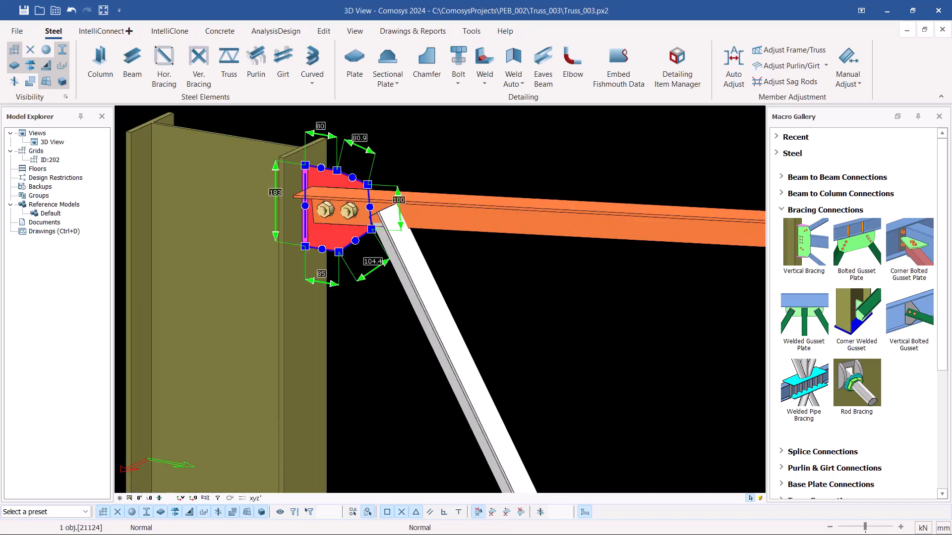
left_click(537, 206)
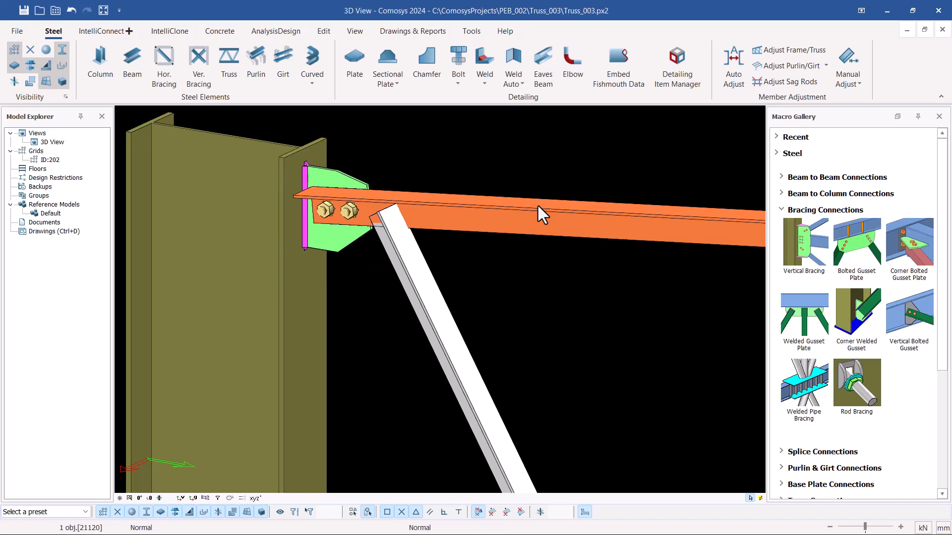
double_click(537, 204)
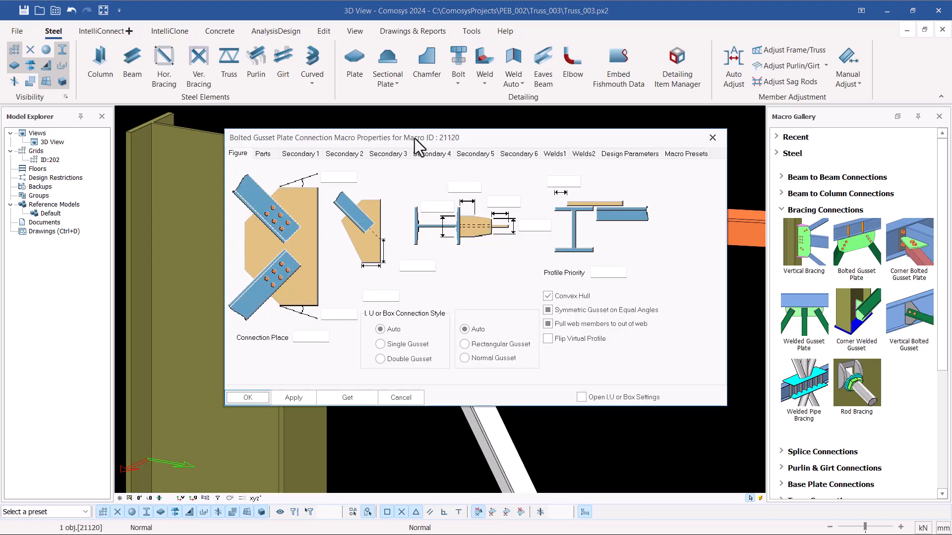
Step: Load the CON_01 macro preset into the top chord gusset plate connection and accept the changes
left_click_drag(414, 138, 629, 105)
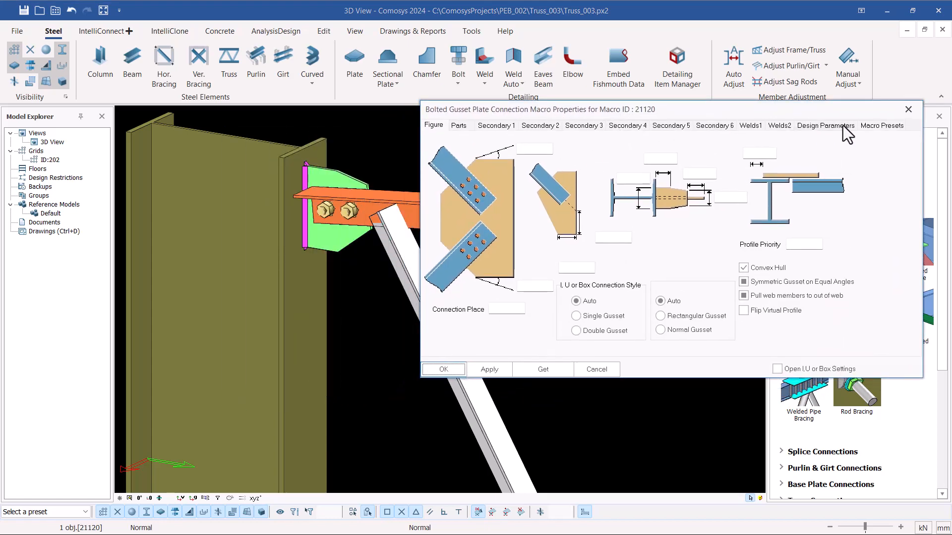
left_click(882, 126)
left_click(631, 164)
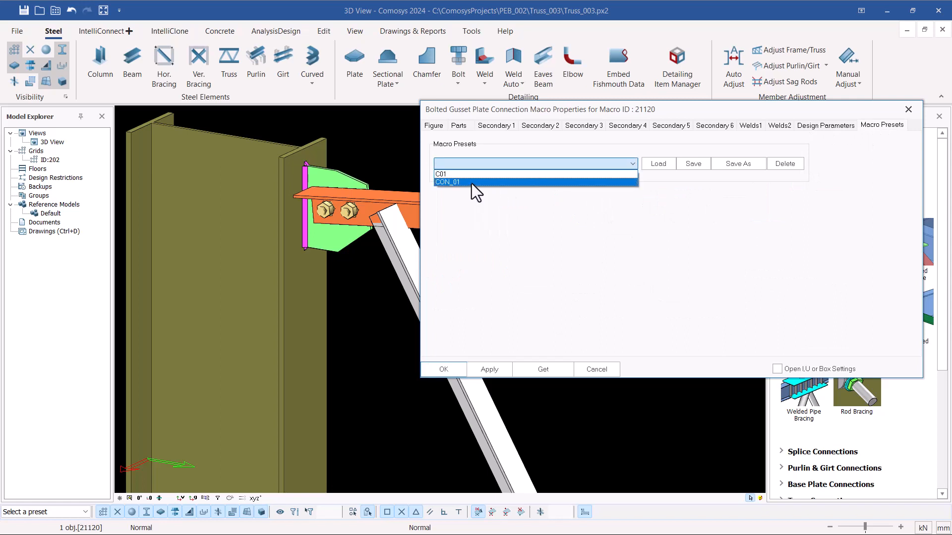
left_click(472, 182)
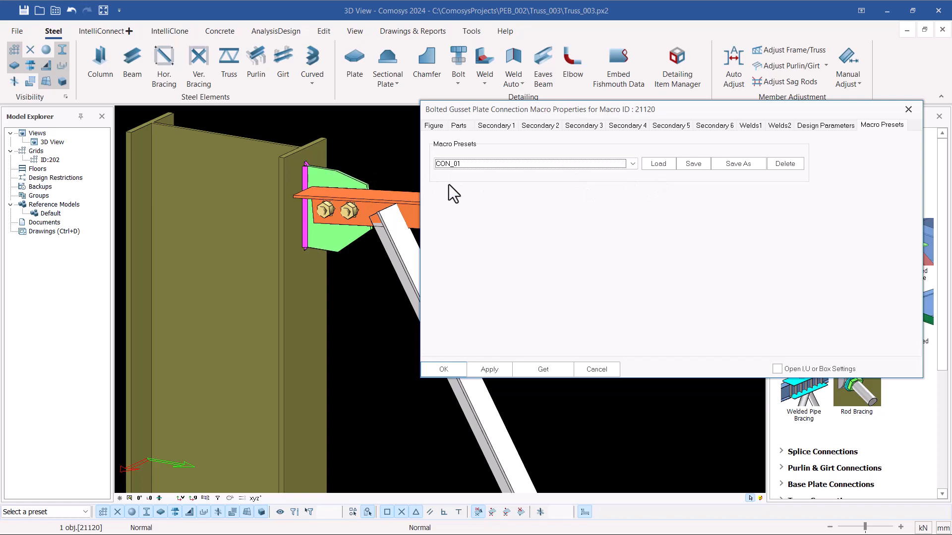
left_click(661, 163)
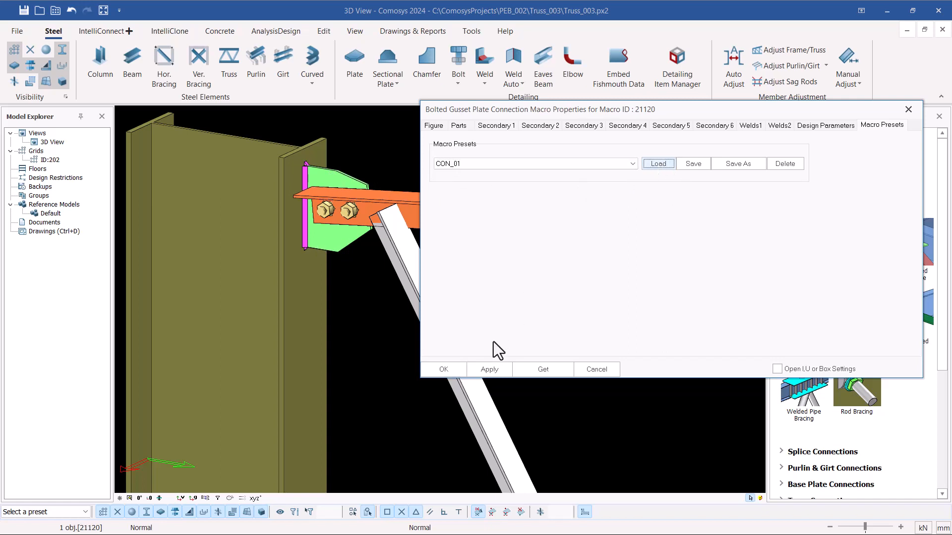
left_click(442, 370)
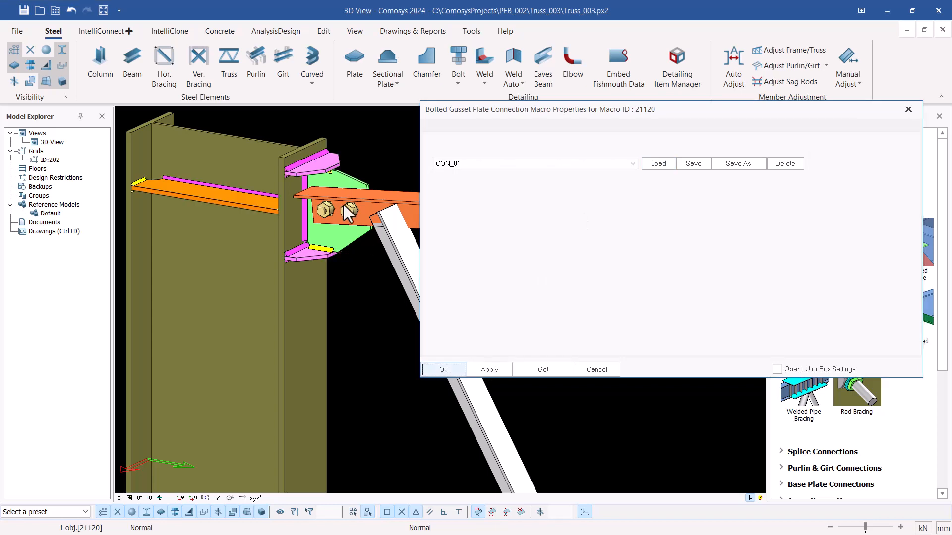
Step: Load the CON_01 macro preset into the bolted gusset plate connection joining the bottom chord to the column and accept it
scroll(339, 195, "down", 6)
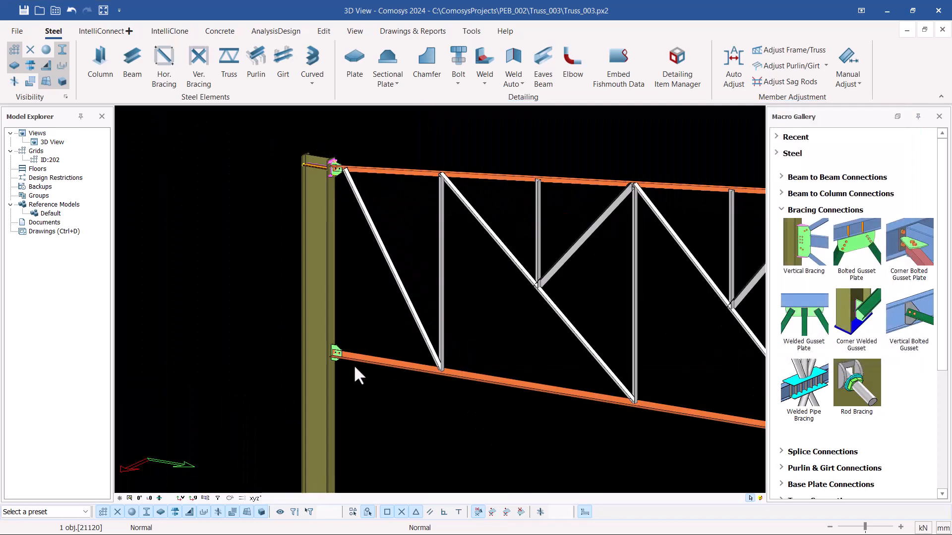
scroll(355, 368, "up", 5)
left_click(318, 290)
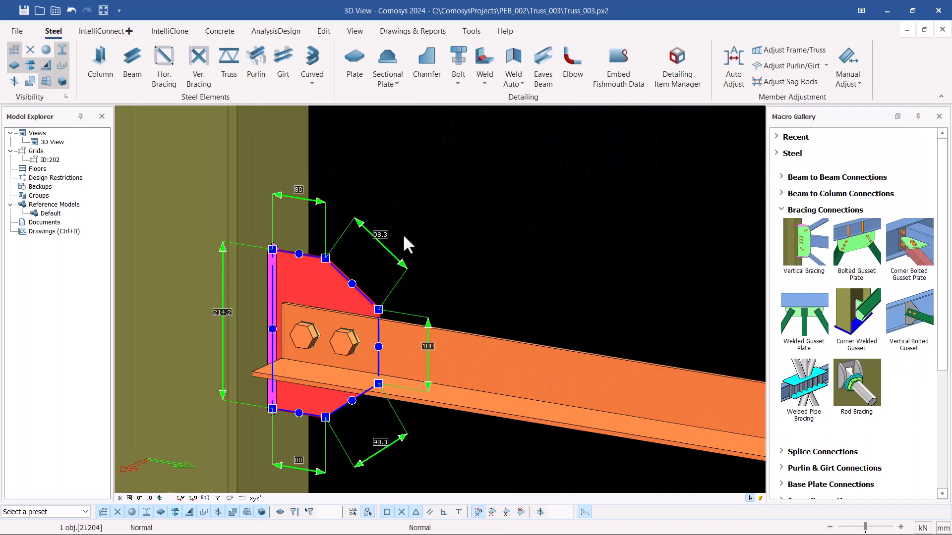
key("Escape")
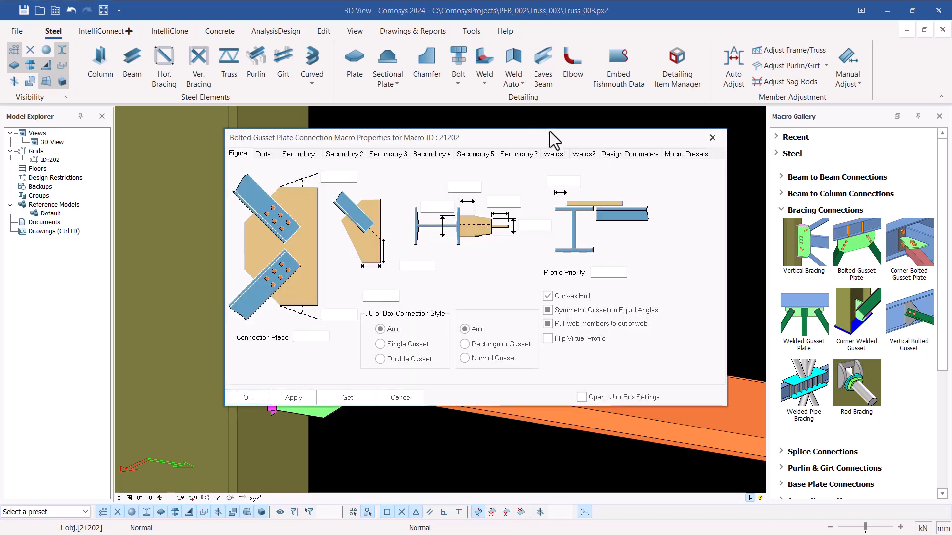
left_click_drag(551, 133, 690, 92)
left_click(827, 113)
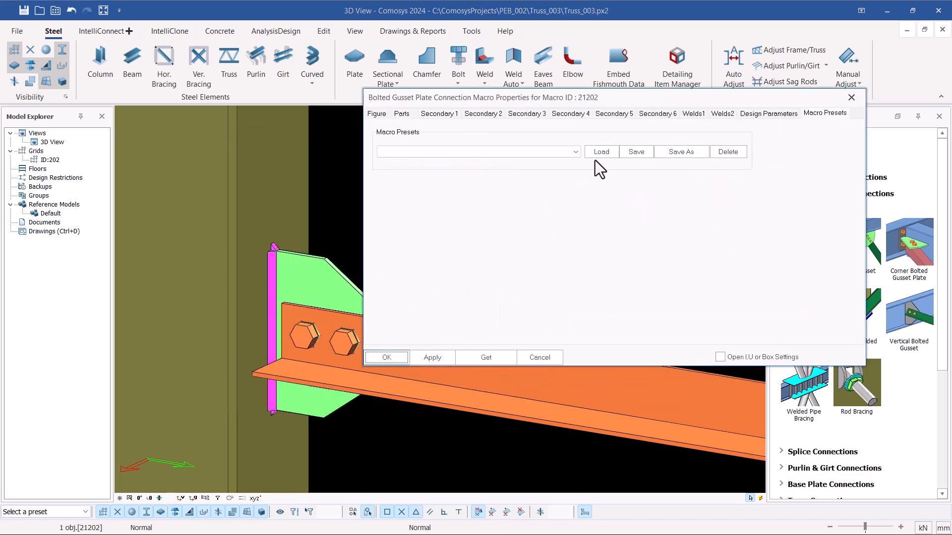
left_click(574, 151)
left_click(411, 171)
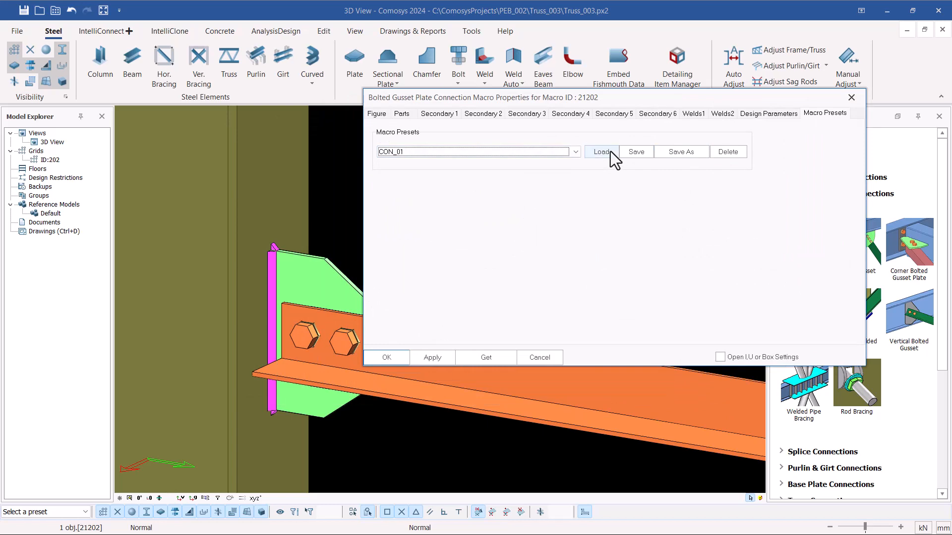
left_click(606, 152)
left_click(436, 355)
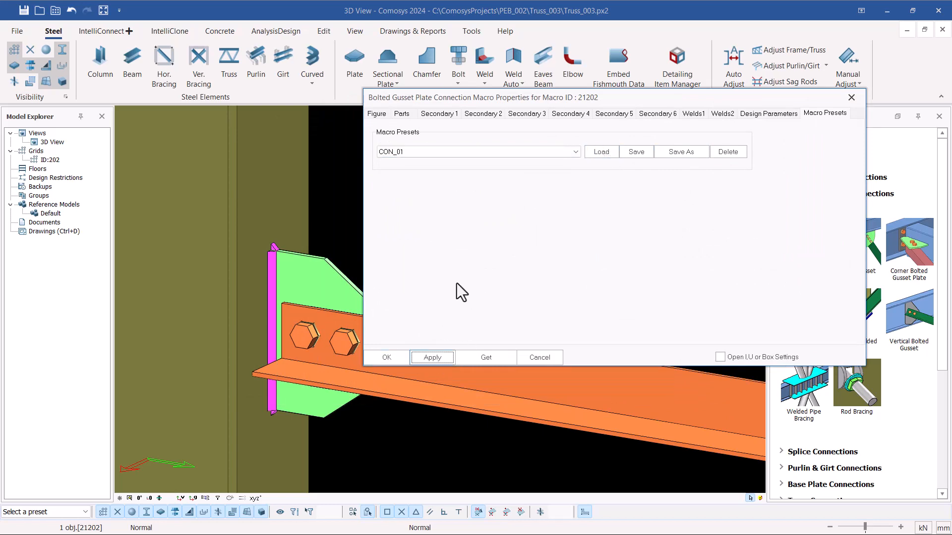
left_click(386, 357)
Step: Start the End Plate with Fitting macro for the top of the column beside the top chord connection
scroll(371, 377, "down", 6)
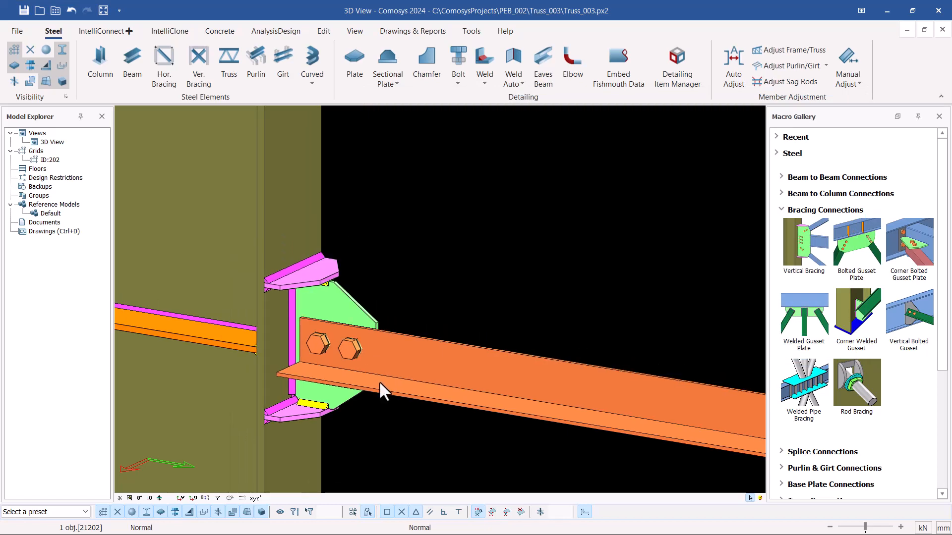
scroll(365, 132, "up", 6)
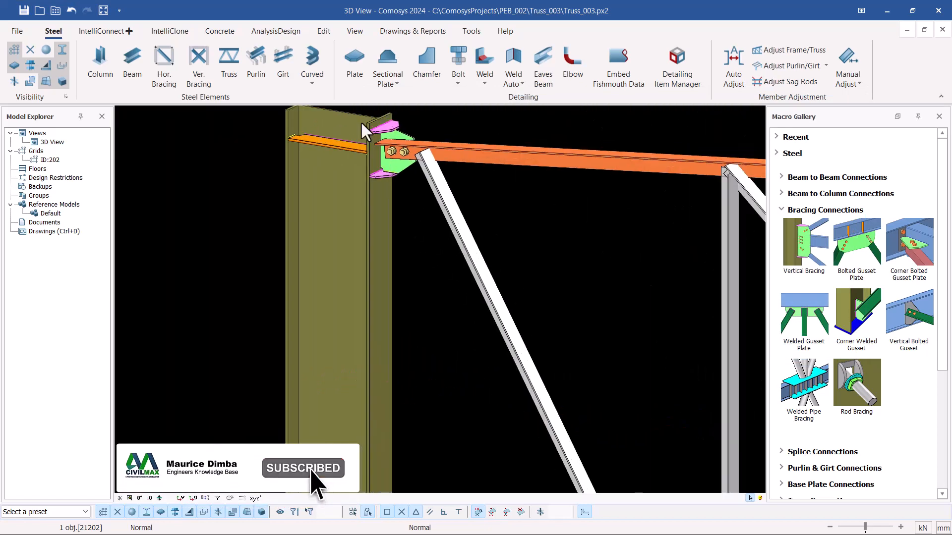
scroll(307, 201, "up", 3)
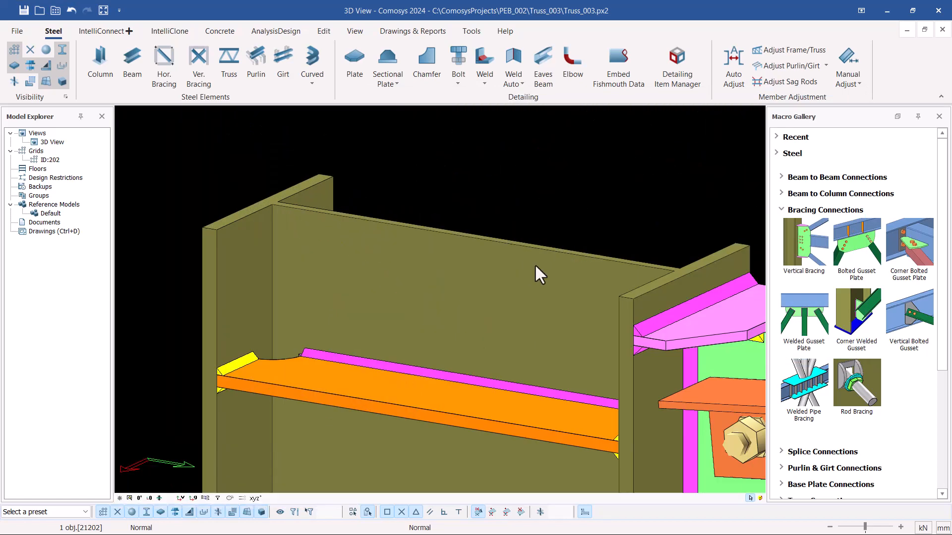
middle_click_drag(367, 253, 466, 293)
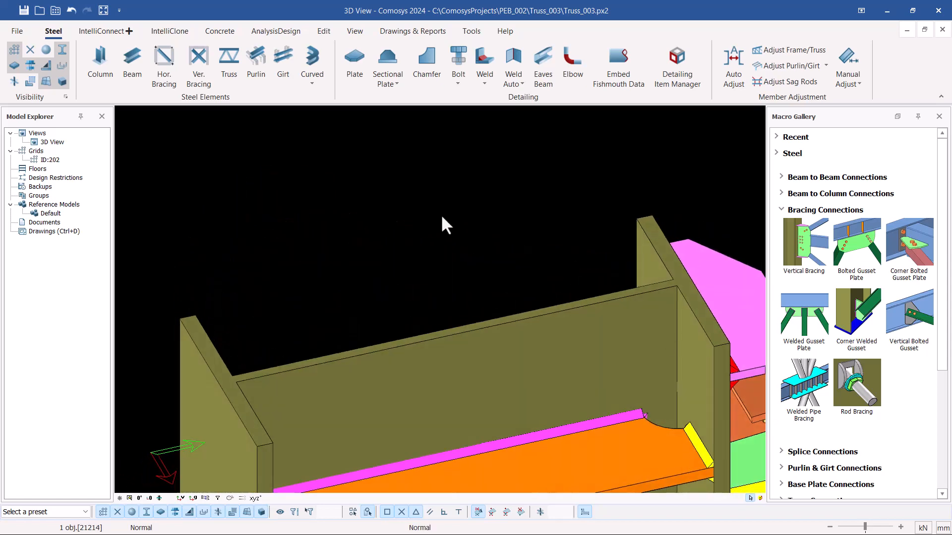
left_click(236, 183)
scroll(236, 182, "down", 4)
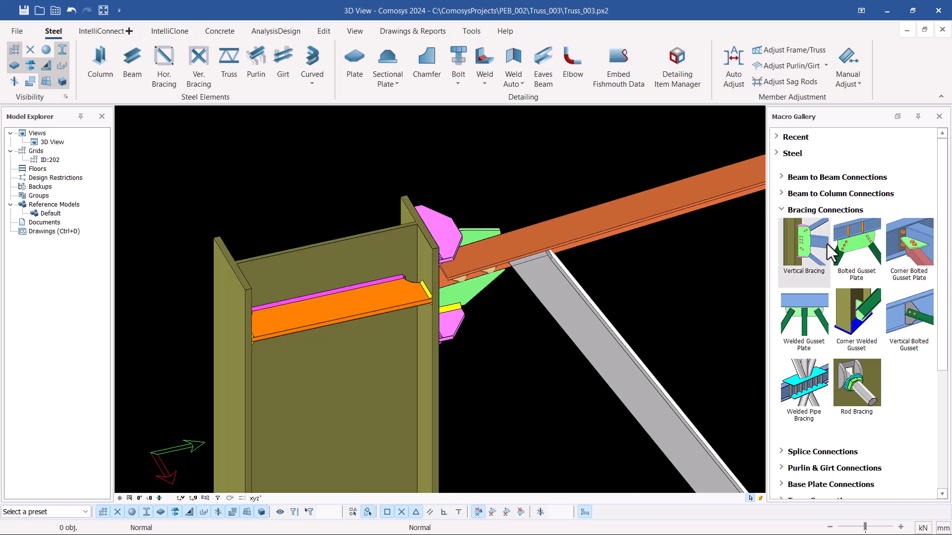
left_click(781, 210)
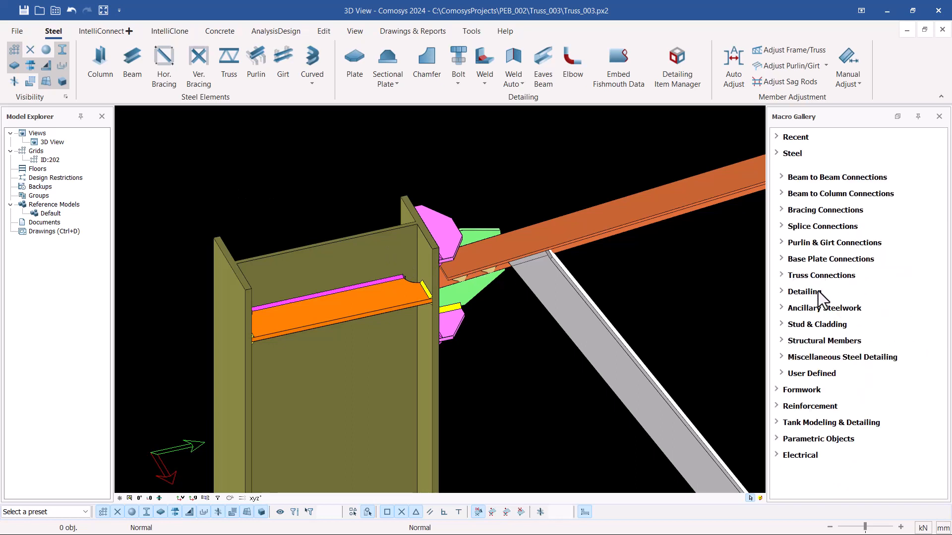
left_click(784, 260)
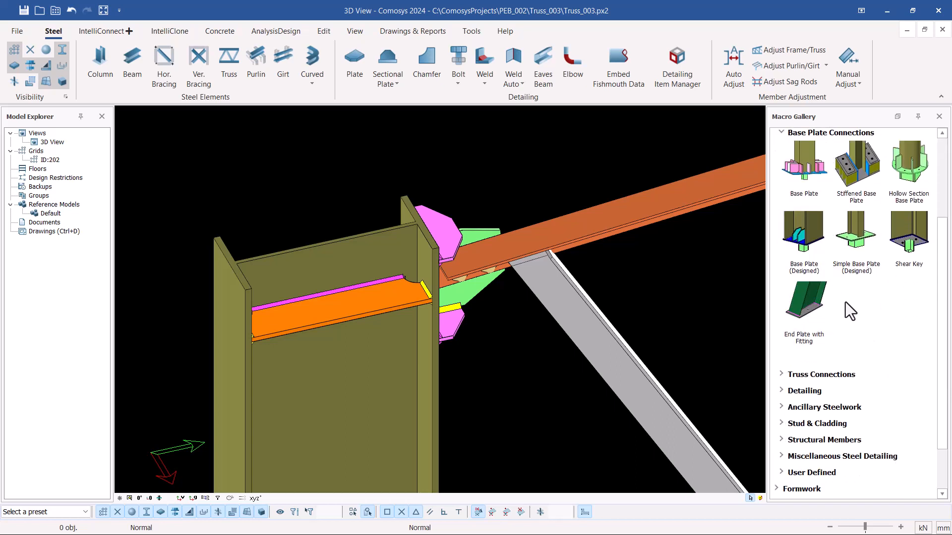
left_click(782, 392)
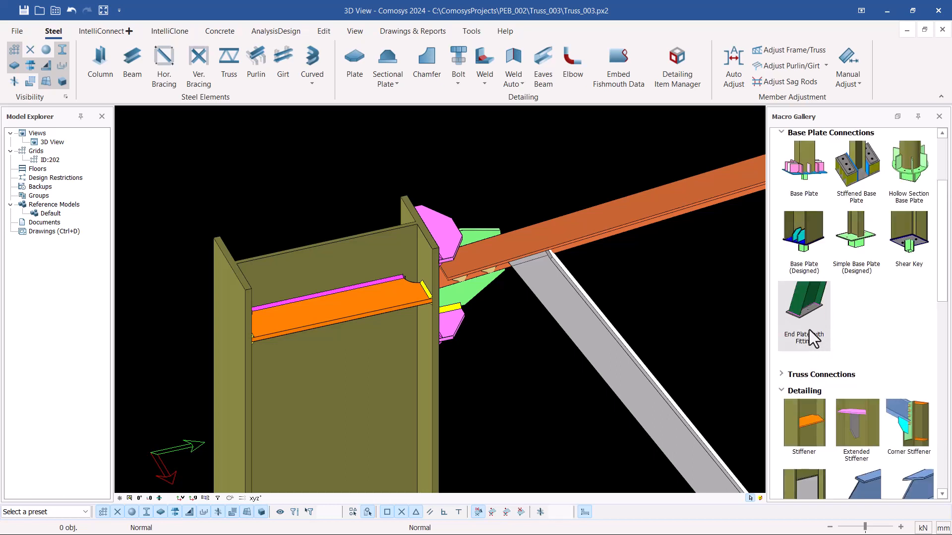
left_click(809, 327)
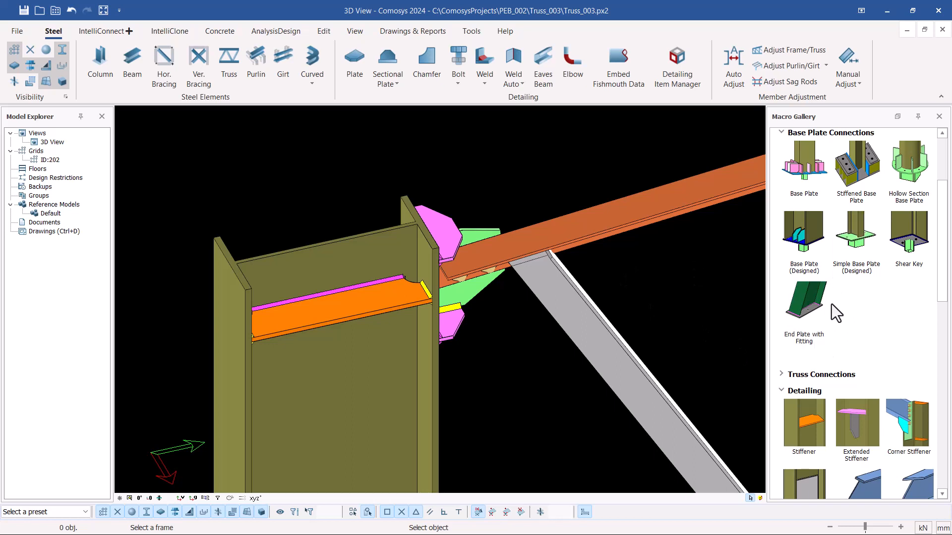
Step: Pick the column and its top joint for the end plate, with the web's upper midpoint as the origin
scroll(831, 311, "down", 3)
scroll(838, 306, "down", 12)
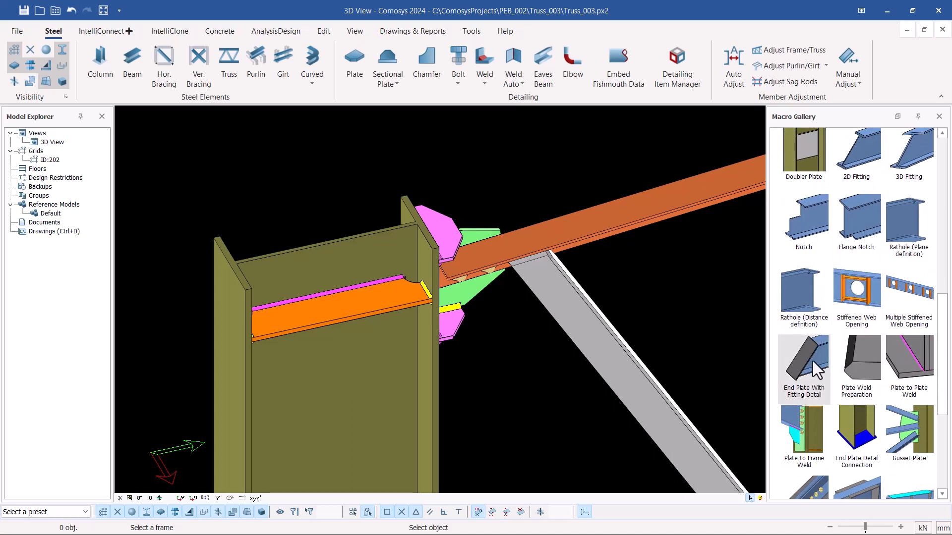
scroll(222, 262, "up", 1)
scroll(221, 263, "up", 1)
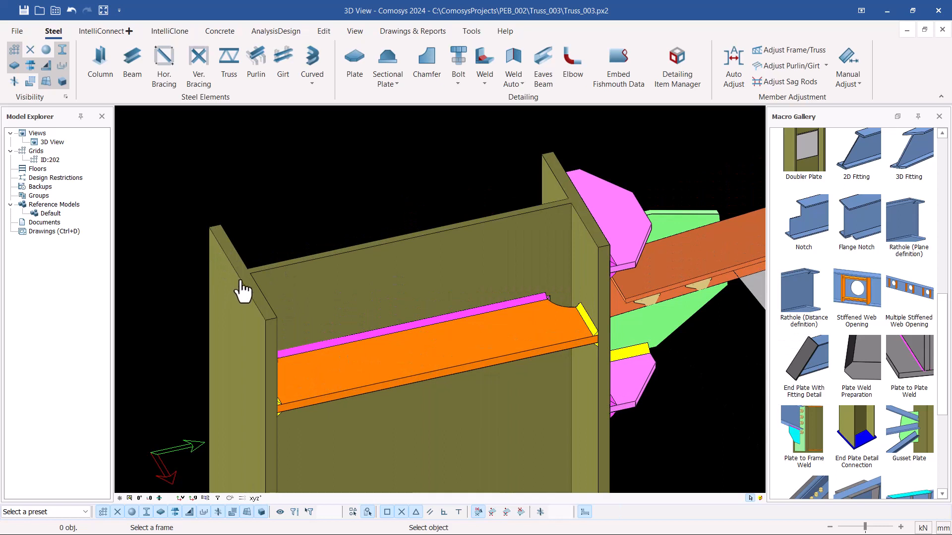
left_click(238, 279)
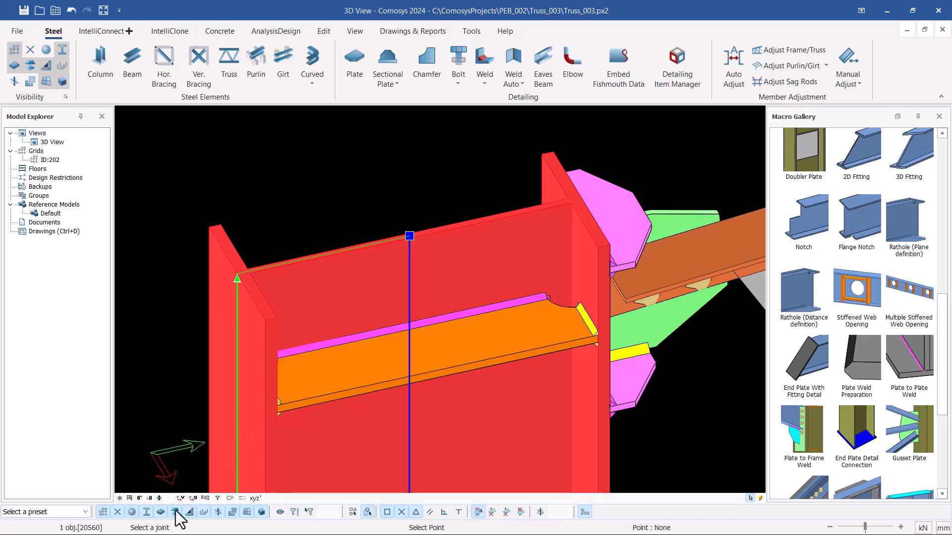
left_click(409, 236)
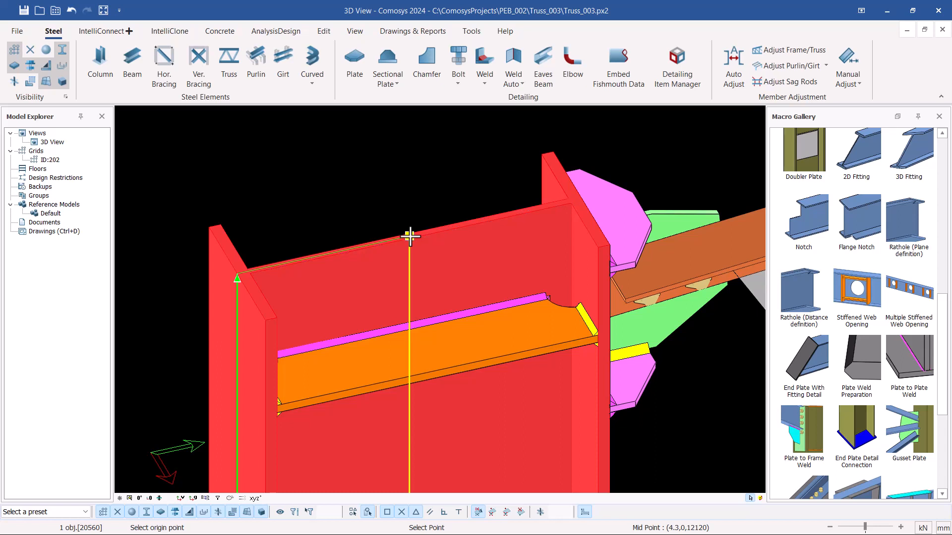
left_click(409, 237)
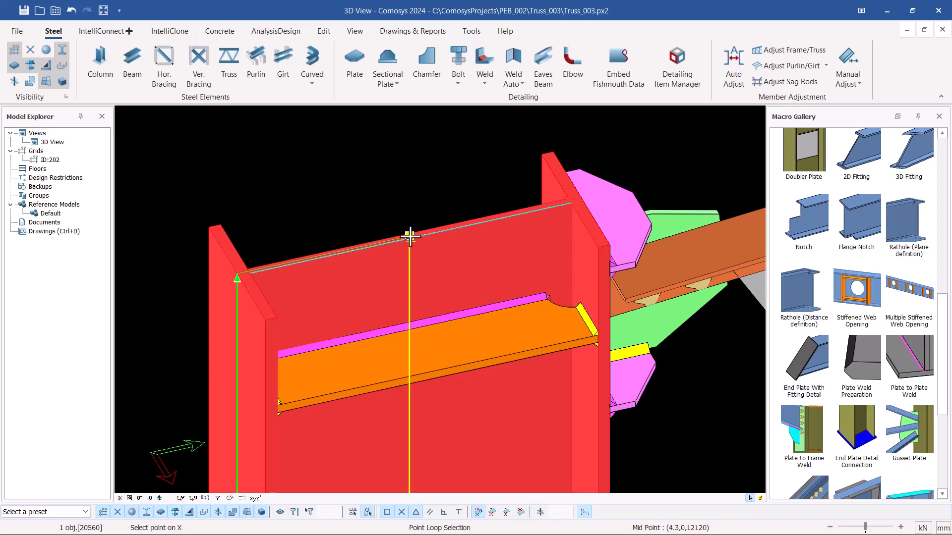
Step: Set the end plate's X direction with a point across the thickness of the column web
scroll(410, 236, "up", 3)
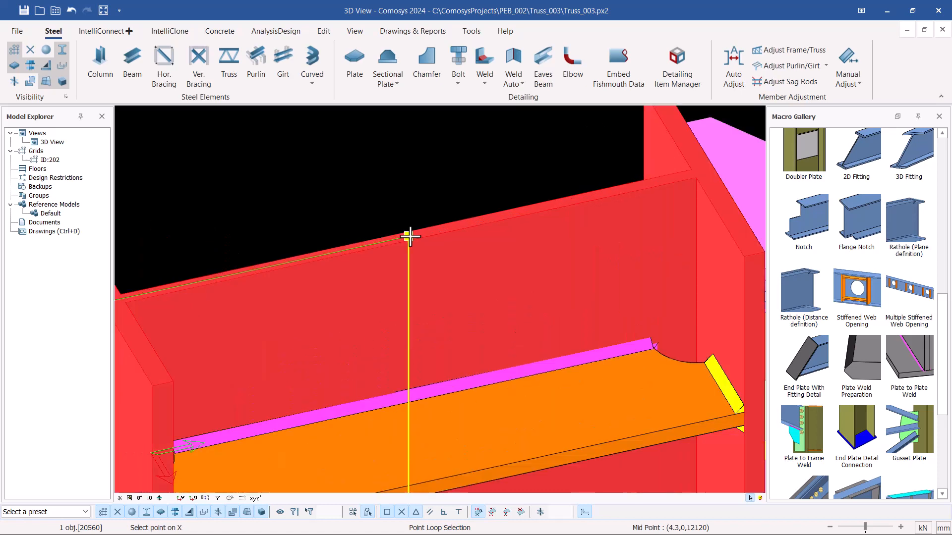
scroll(408, 235, "up", 2)
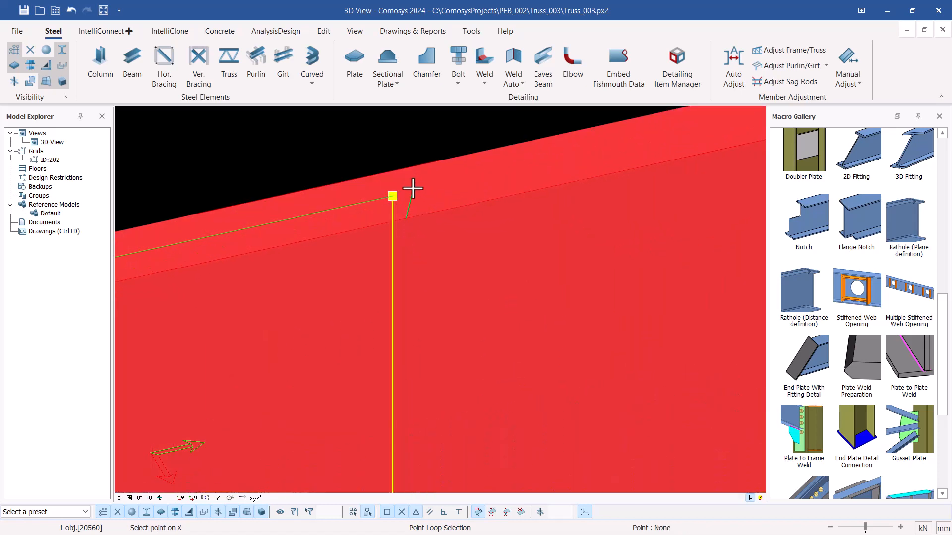
scroll(421, 228, "down", 1)
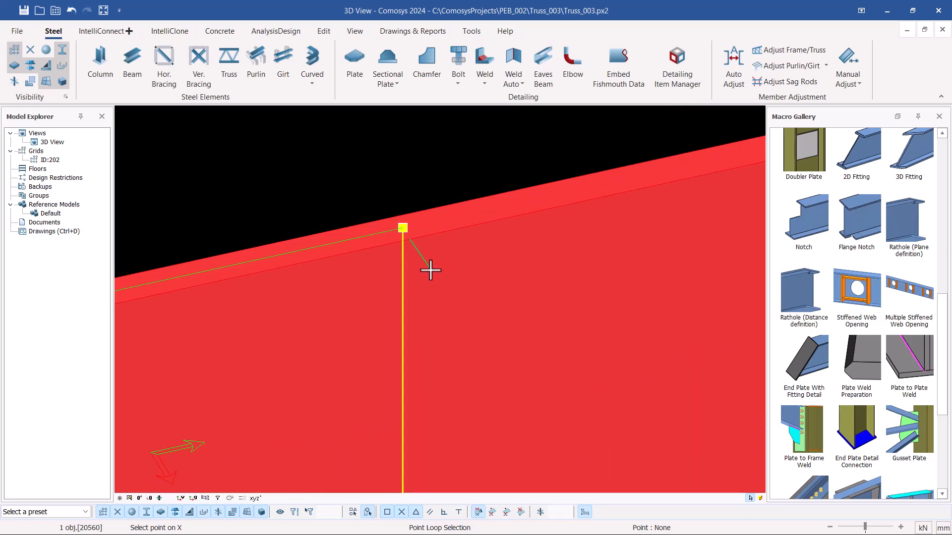
scroll(409, 254, "down", 1)
scroll(407, 252, "down", 3)
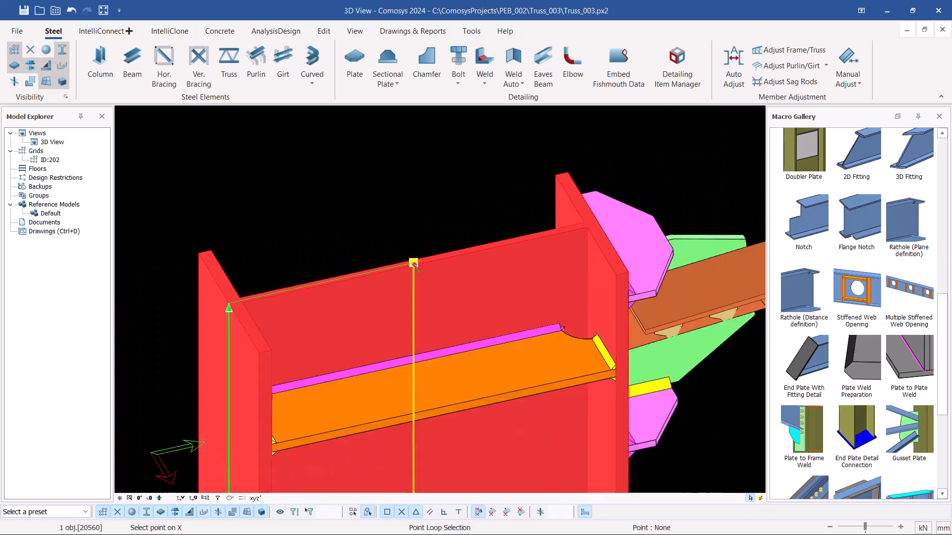
scroll(412, 268, "up", 1)
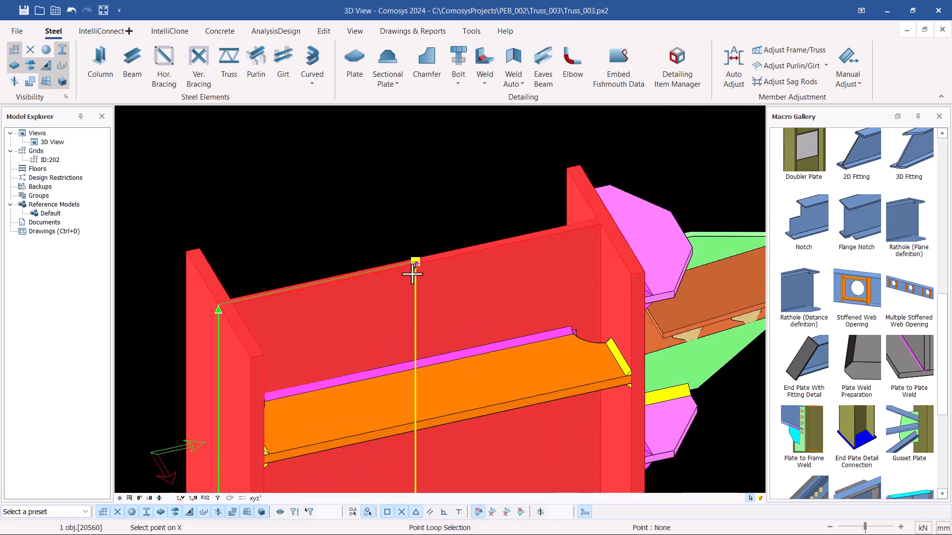
scroll(409, 257, "up", 4)
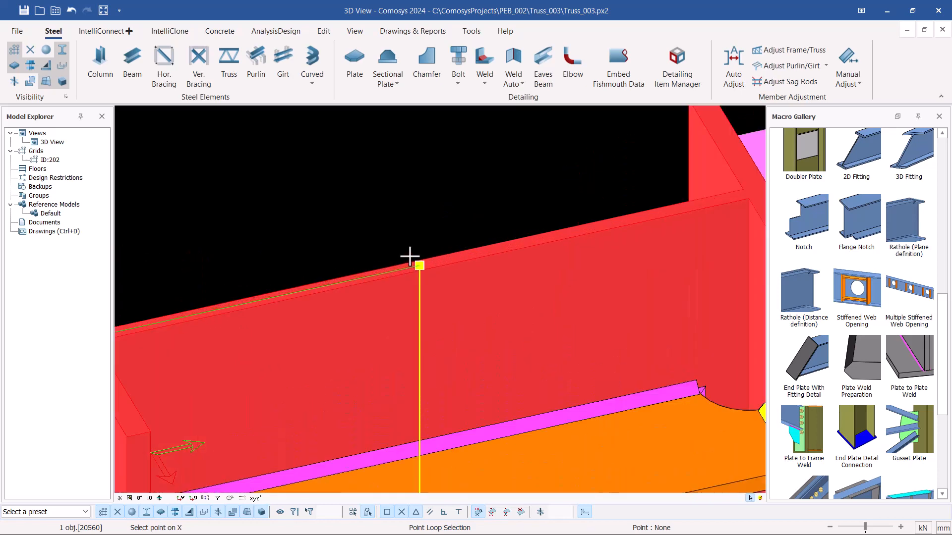
scroll(410, 256, "up", 2)
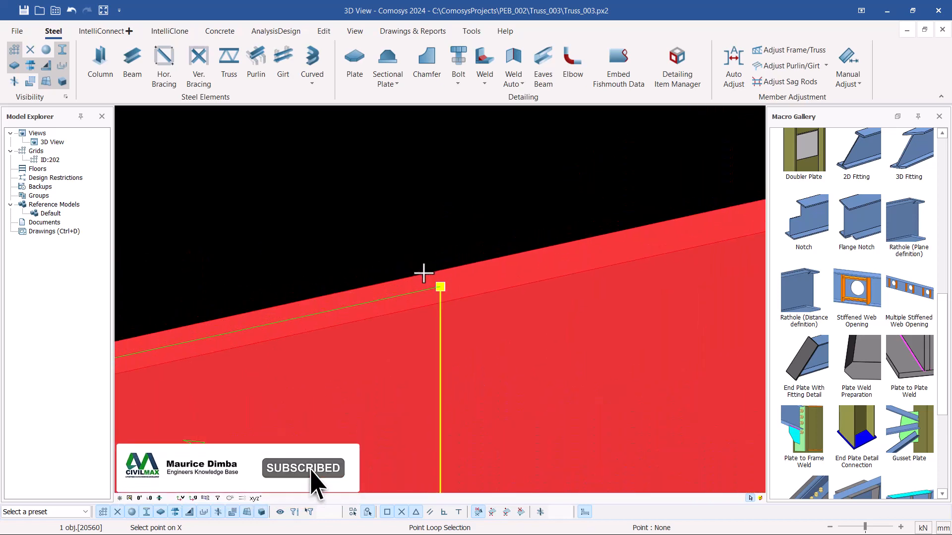
left_click(423, 260)
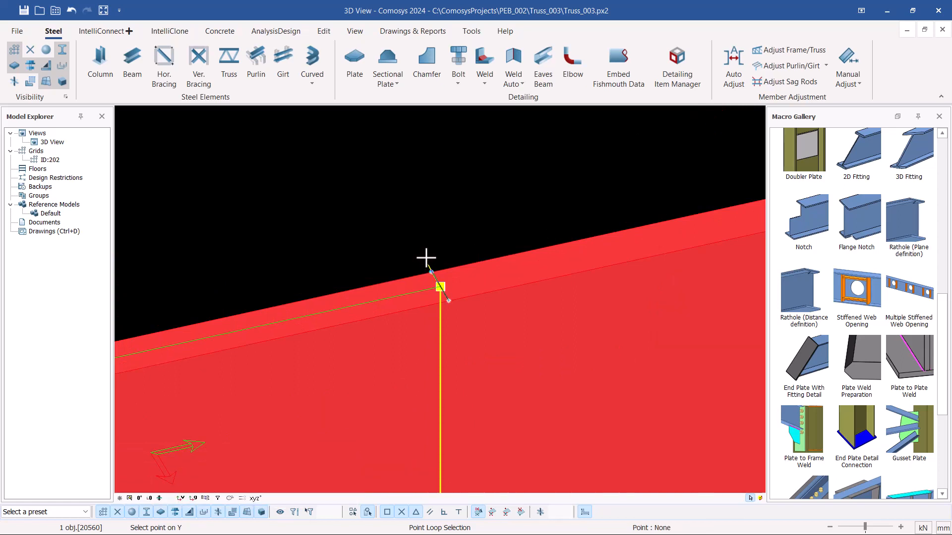
Step: Try to place the end plate on the column top with a Y-direction point above the web's upper edge
scroll(467, 245, "down", 2)
scroll(452, 285, "down", 2)
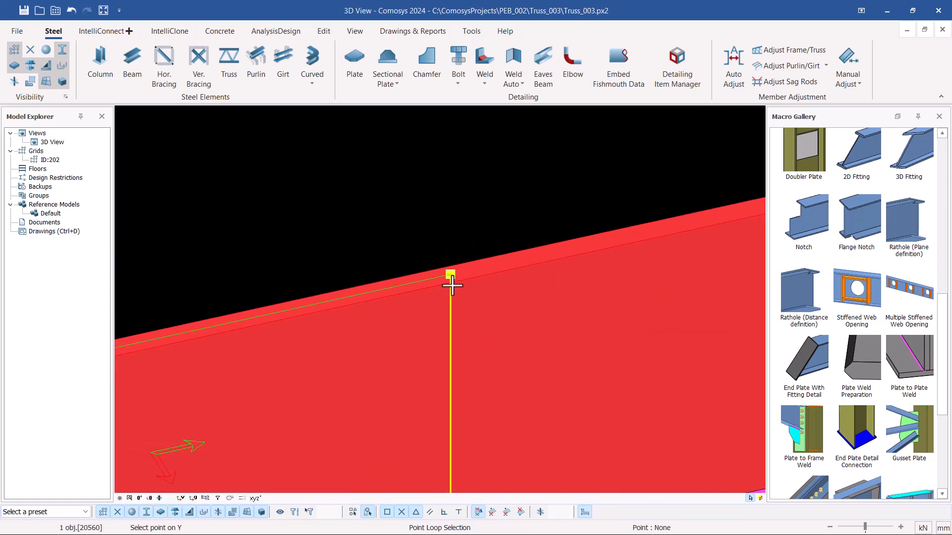
scroll(452, 286, "down", 2)
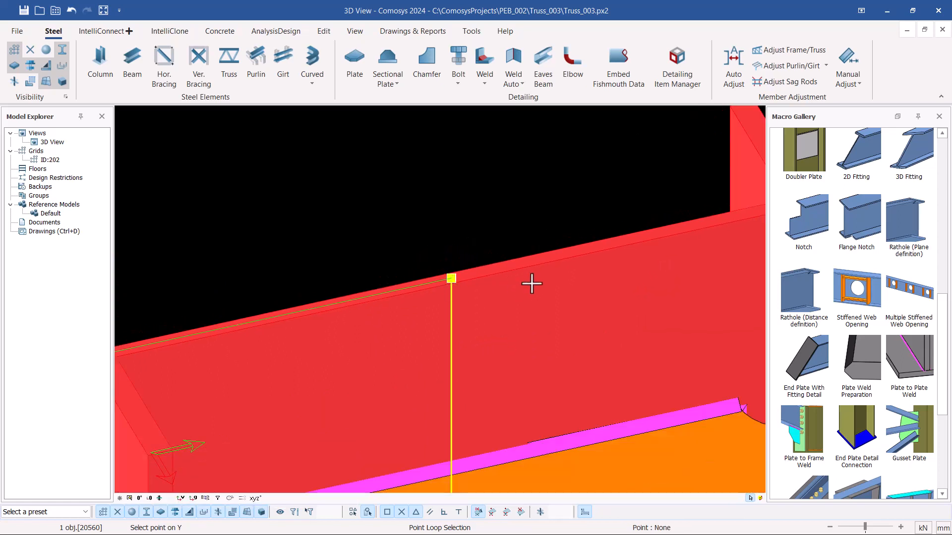
scroll(507, 280, "down", 2)
scroll(585, 270, "down", 2)
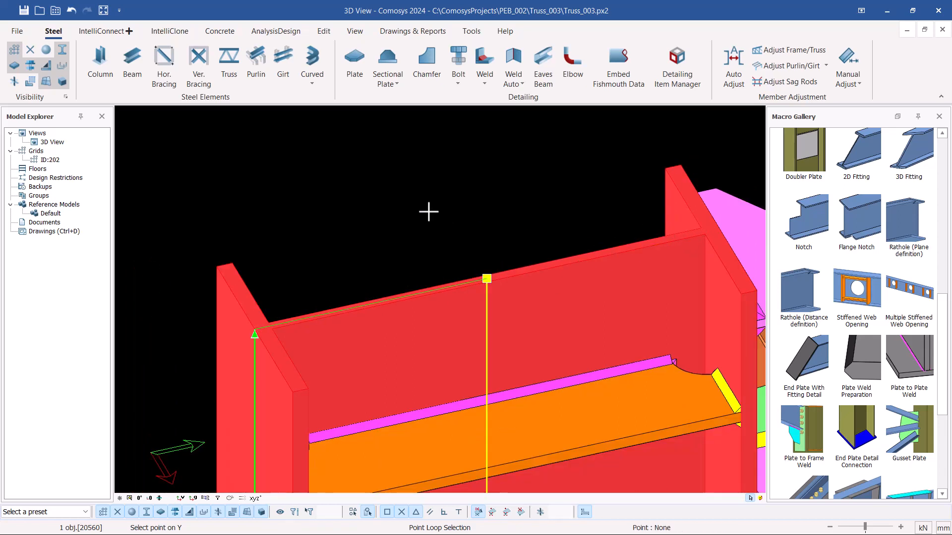
left_click(429, 212)
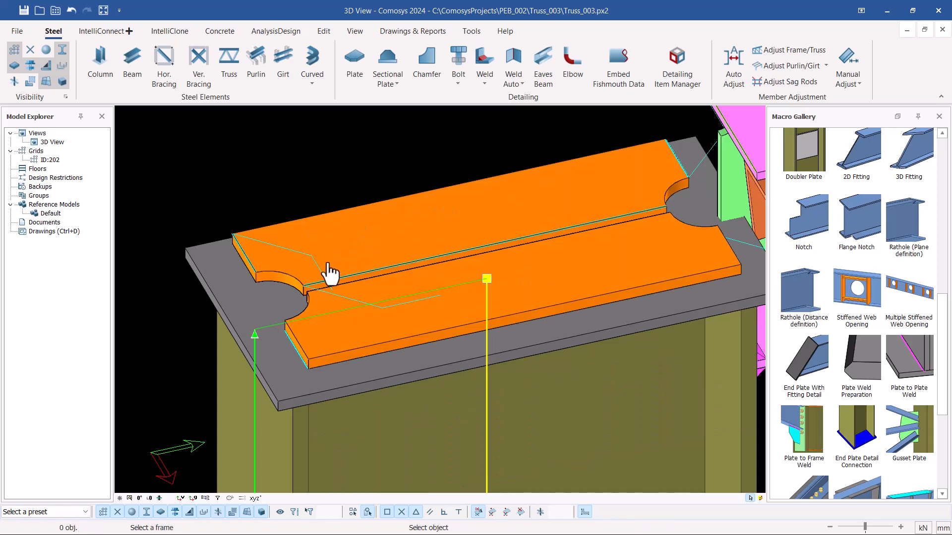
Step: End the macro and undo the end plate placement on the column top
key("Escape")
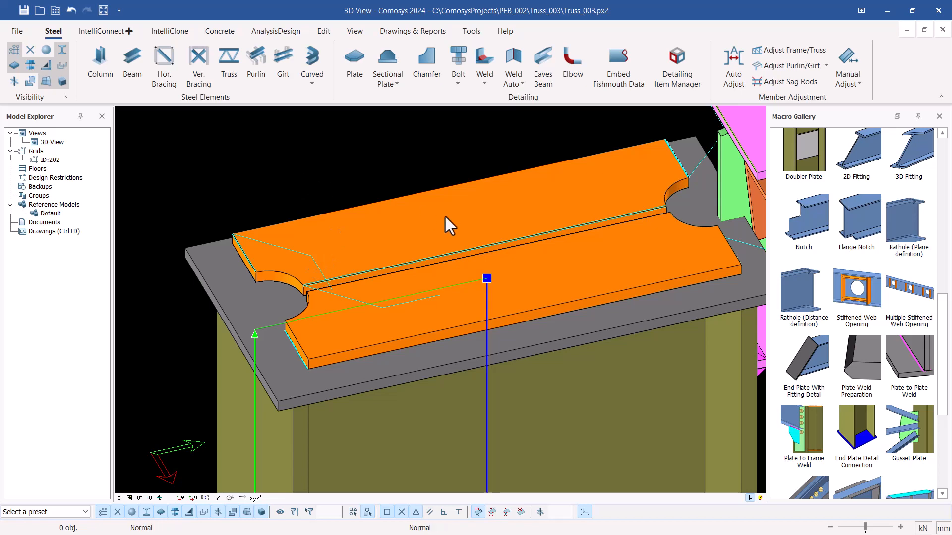
scroll(219, 245, "down", 3)
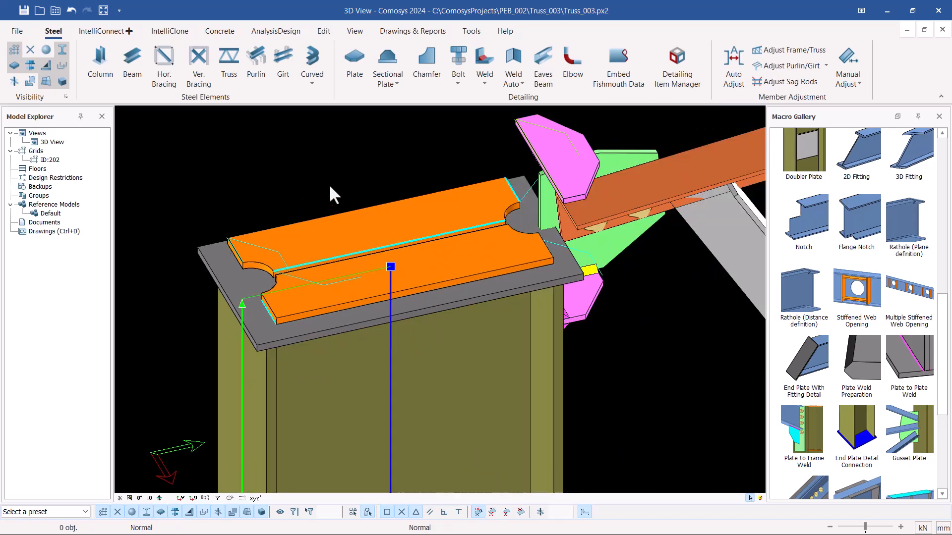
left_click(72, 10)
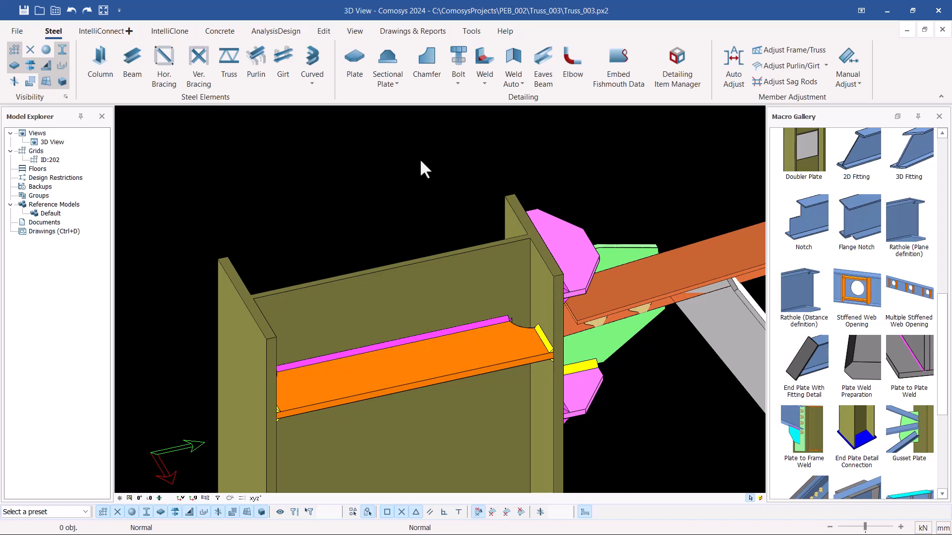
Step: Create a contour plate on the column top through the four outer flange corners and end the plate command
left_click(352, 63)
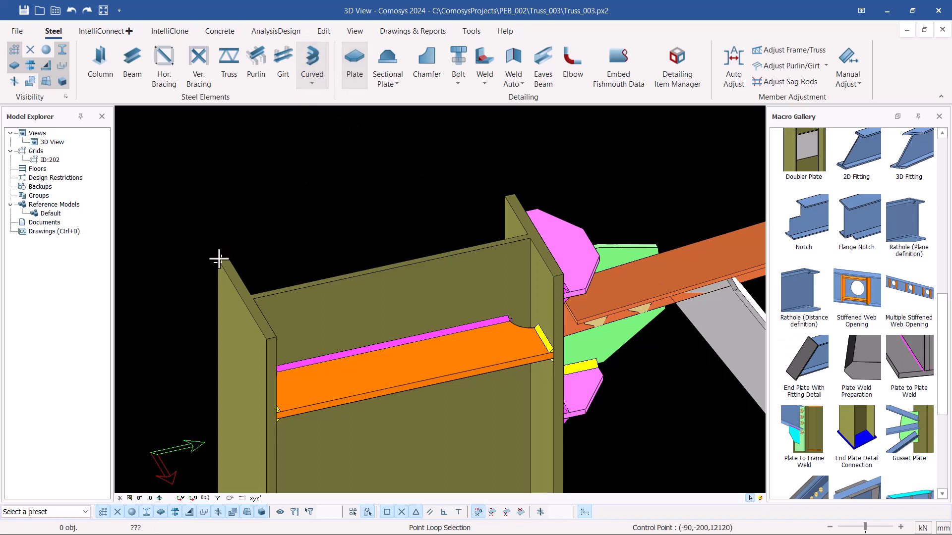
left_click(262, 338)
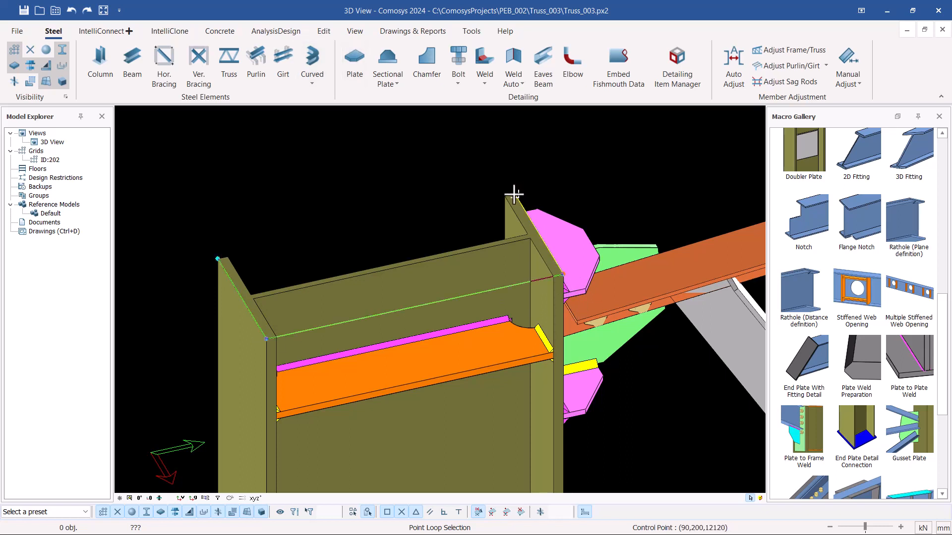
left_click(218, 260)
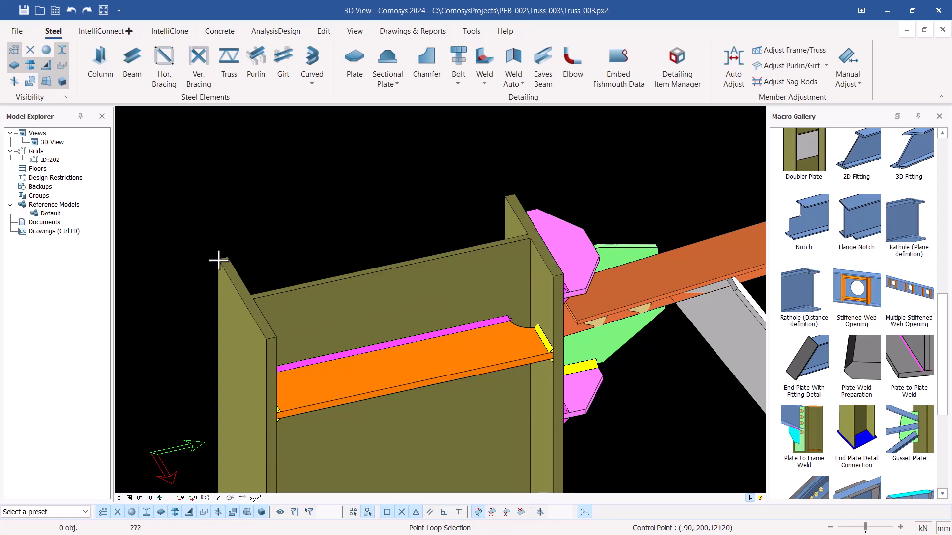
right_click(240, 204)
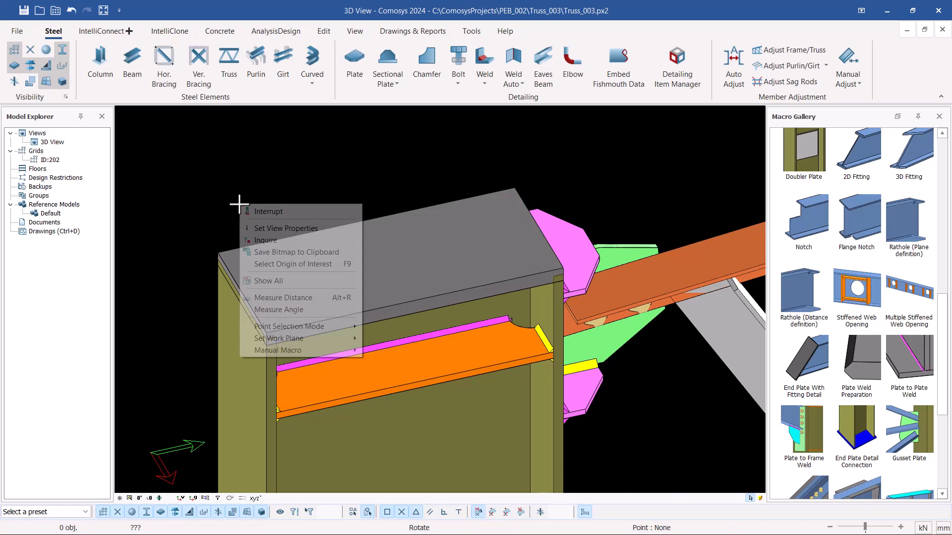
left_click(263, 209)
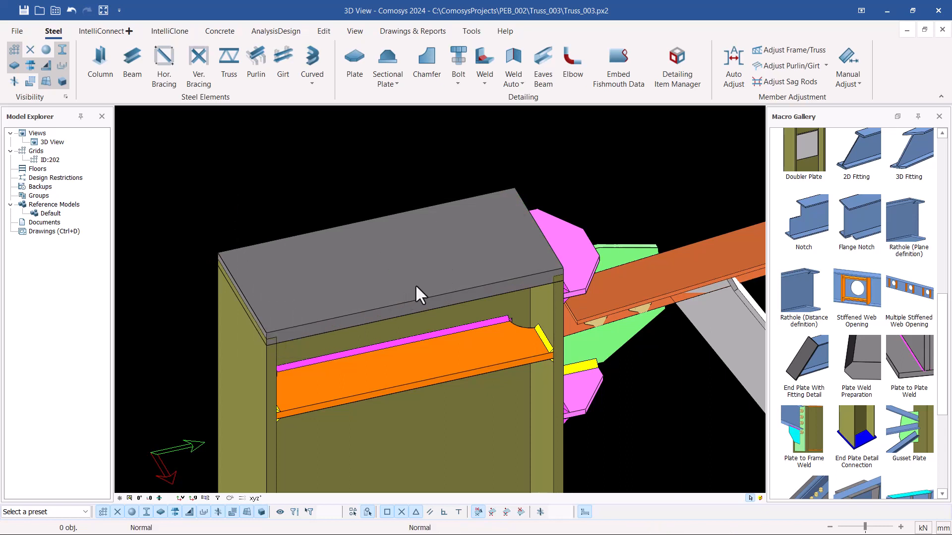
Step: Set the thickness of the column-top plate to 10 mm and apply it
scroll(420, 284, "up", 2)
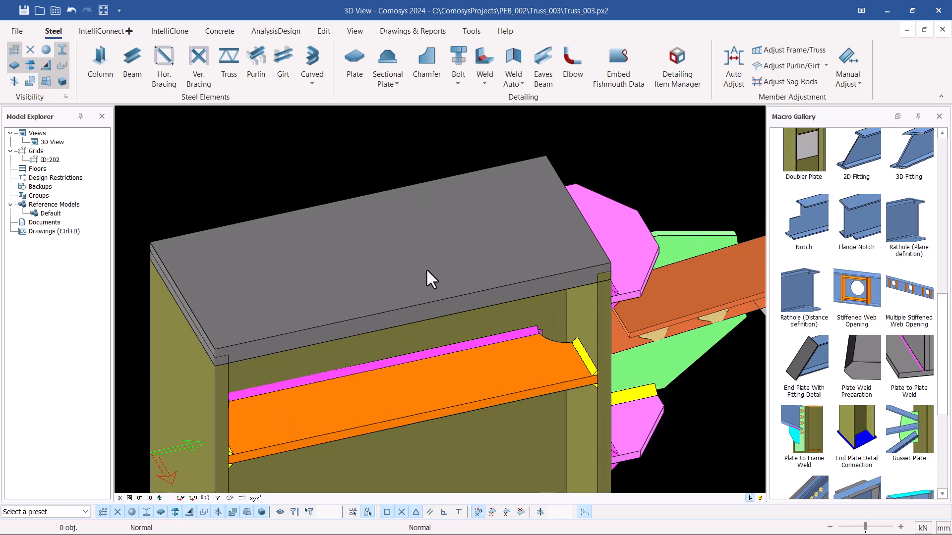
left_click(446, 231)
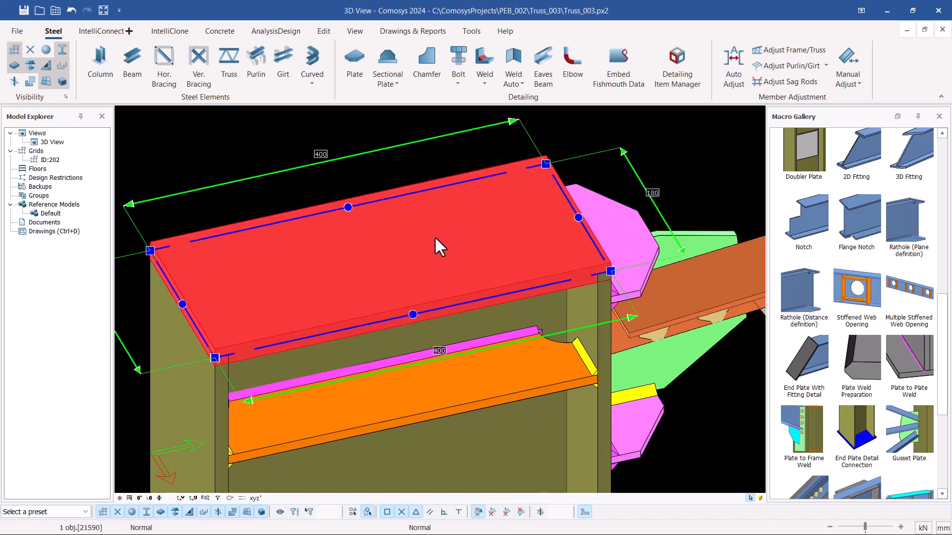
double_click(423, 275)
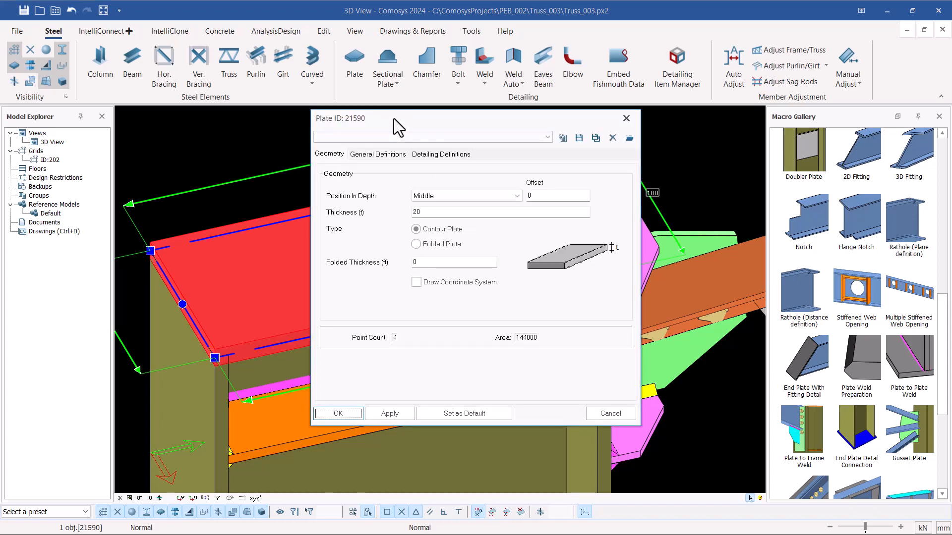
left_click_drag(393, 118, 644, 72)
left_click_drag(667, 171, 635, 173)
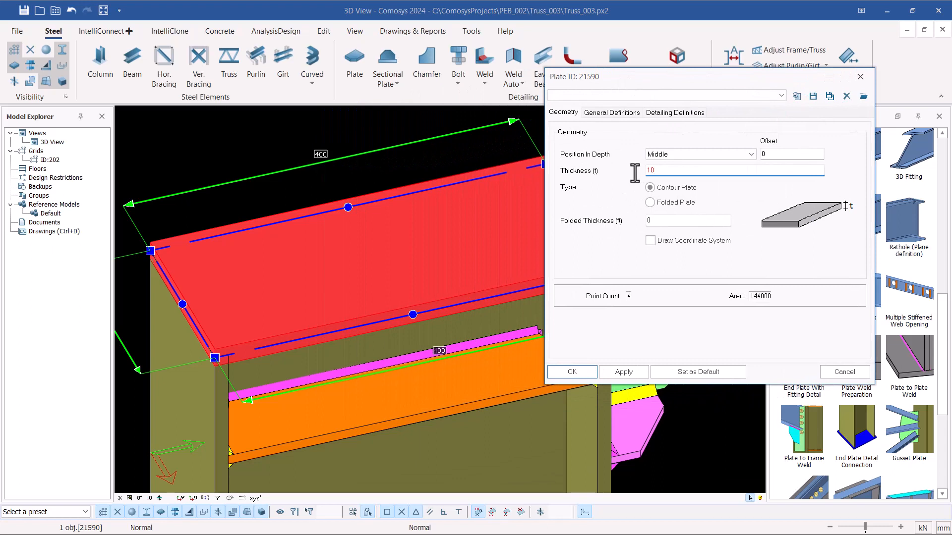
left_click(632, 372)
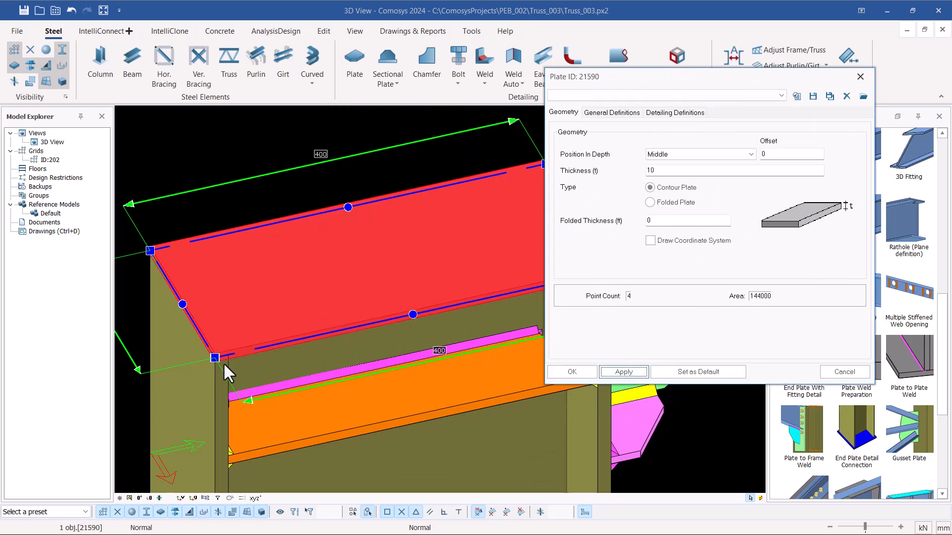
Step: Try the Front position in depth for the column-top plate
left_click(746, 154)
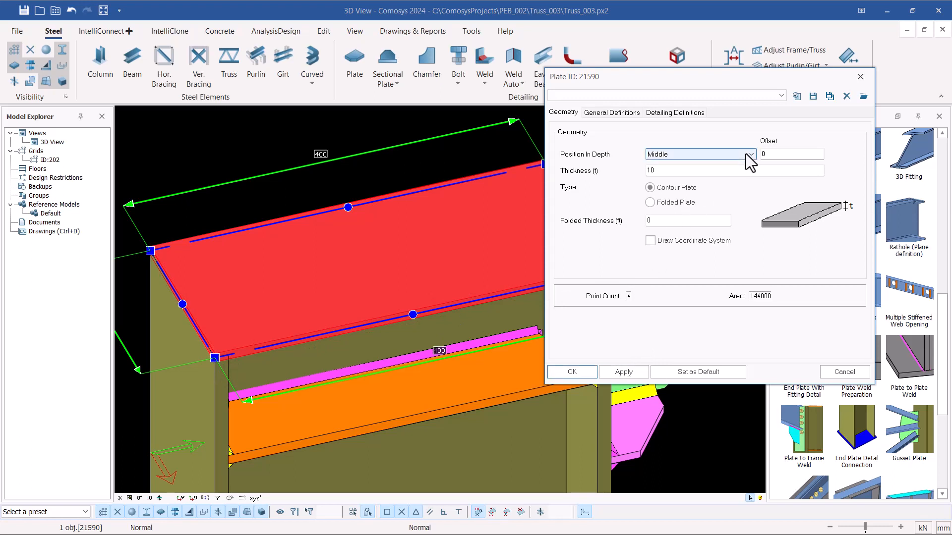
left_click(746, 154)
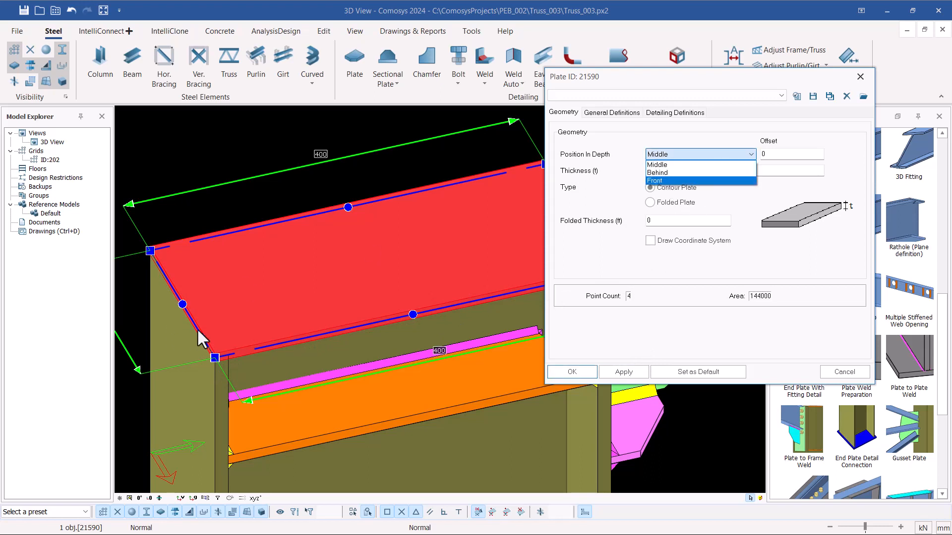
left_click(660, 180)
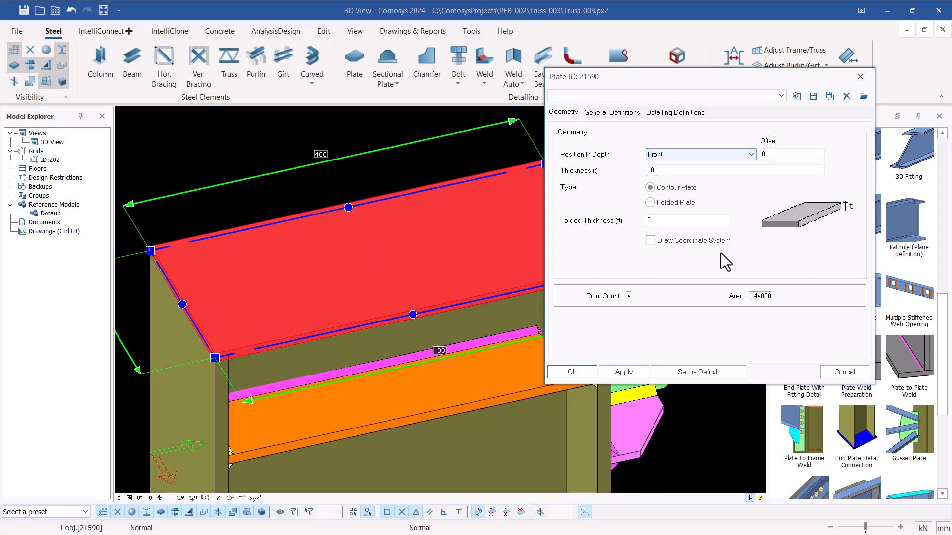
left_click(623, 373)
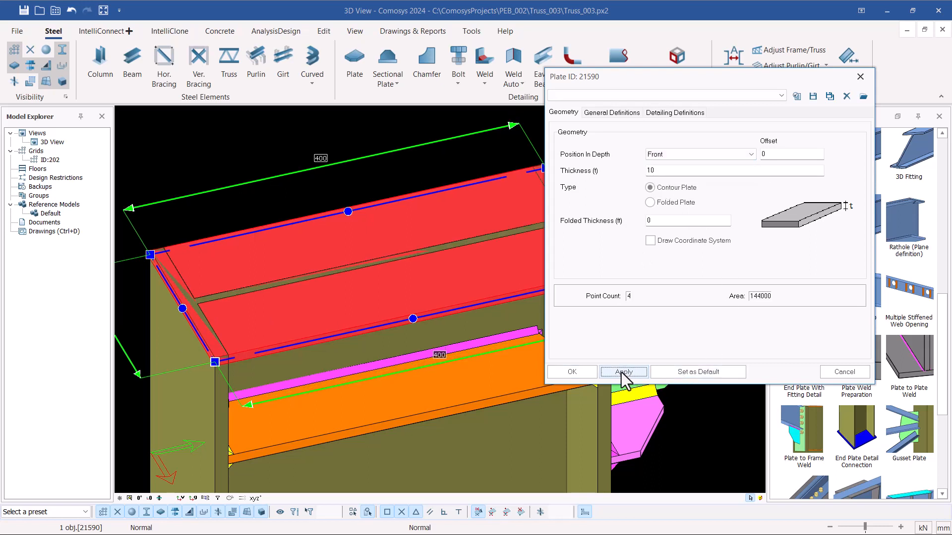
Step: Set the column-top plate's position in depth to Behind, apply it and deselect the plate
left_click(722, 154)
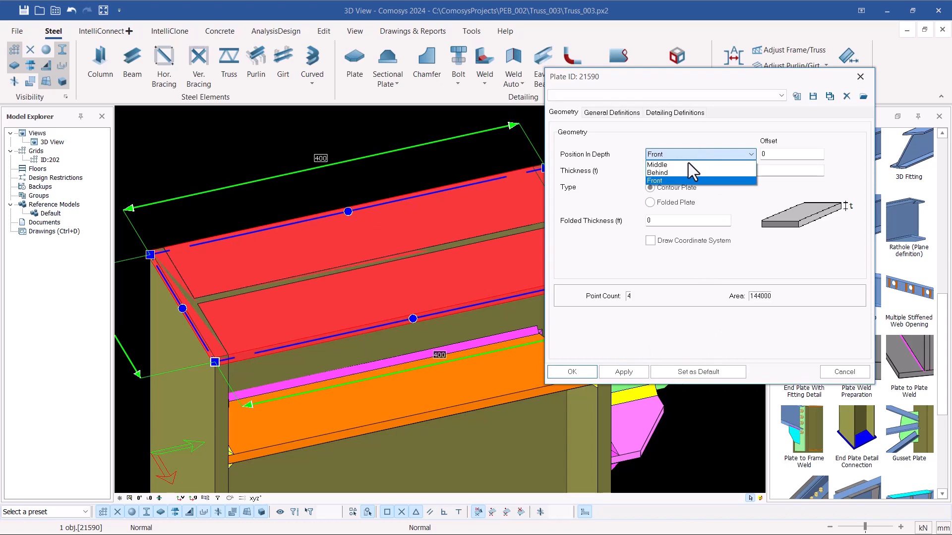
left_click(686, 179)
left_click(628, 372)
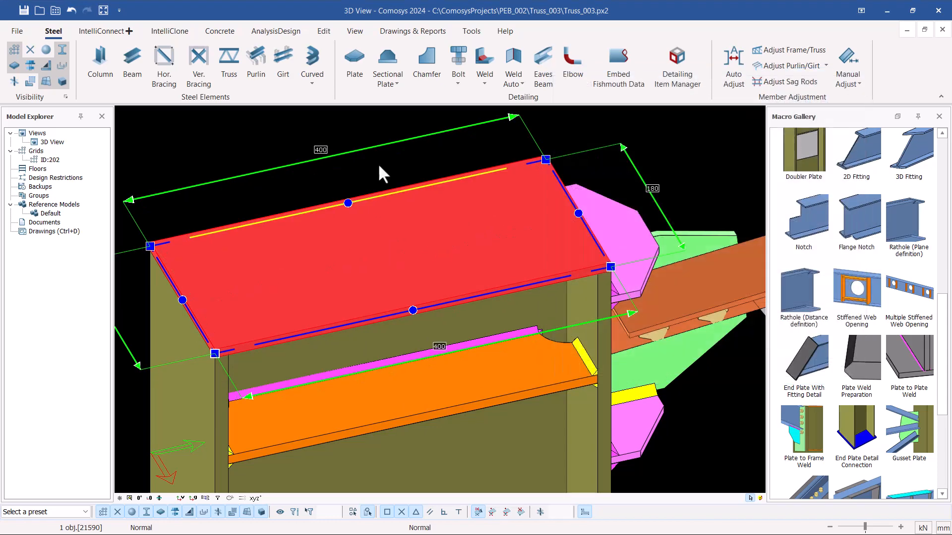
left_click(288, 128)
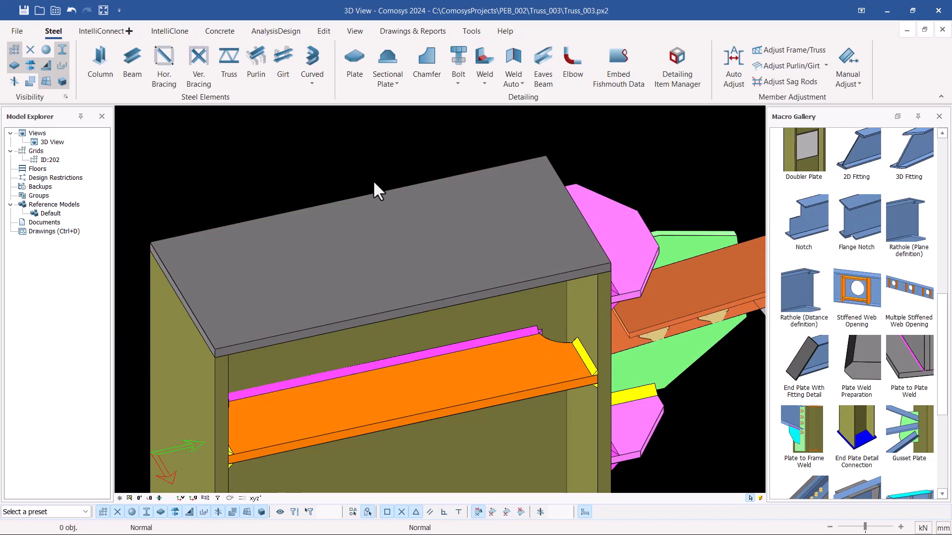
left_click(248, 349)
middle_click_drag(247, 348, 228, 313)
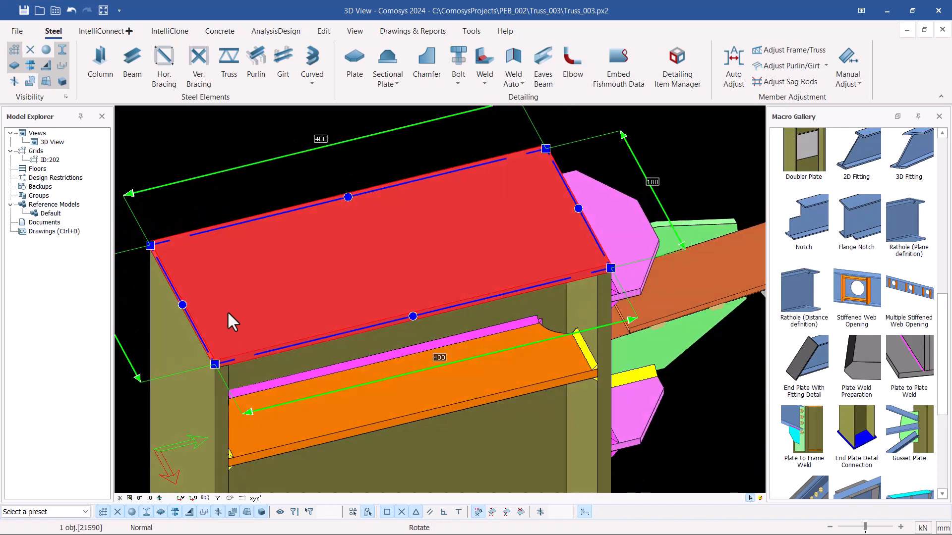
left_click(188, 122)
scroll(223, 255, "down", 6)
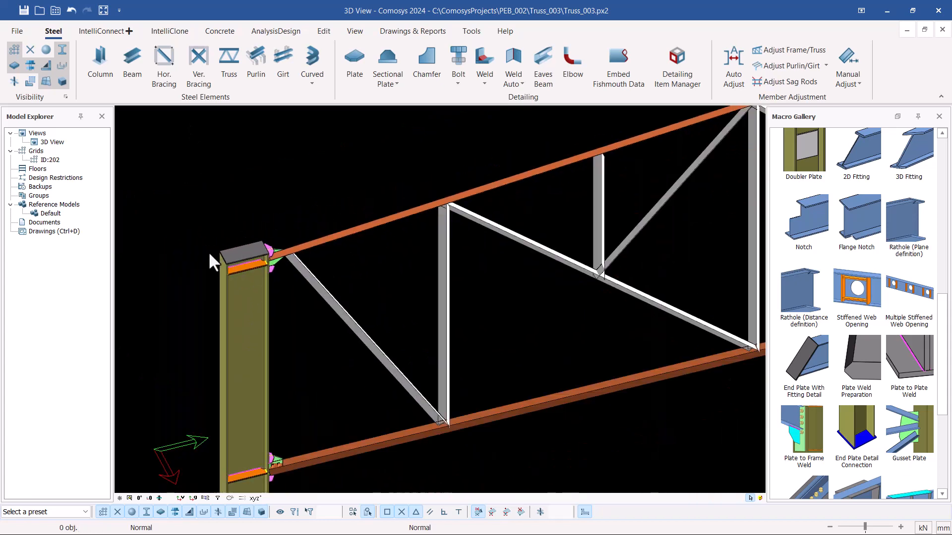
scroll(230, 252, "up", 8)
left_click(243, 249)
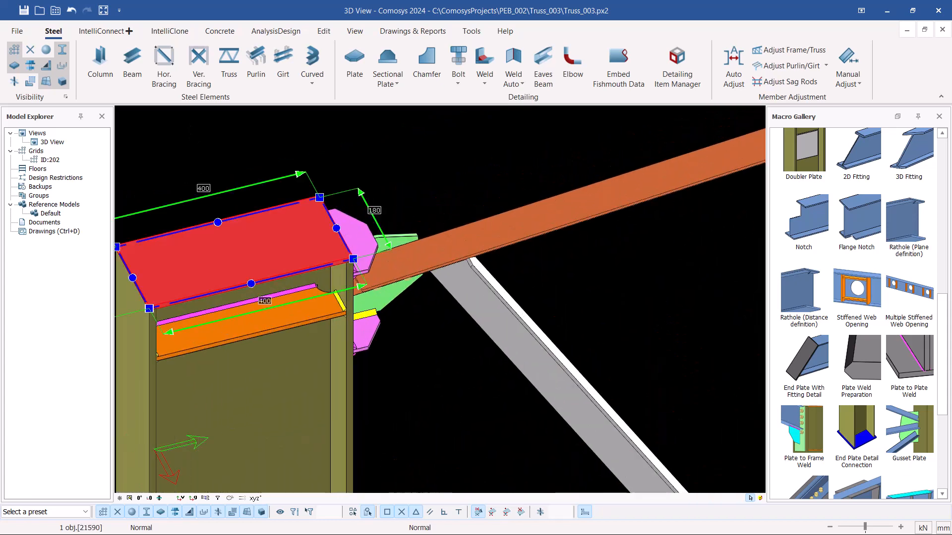
scroll(242, 250, "down", 8)
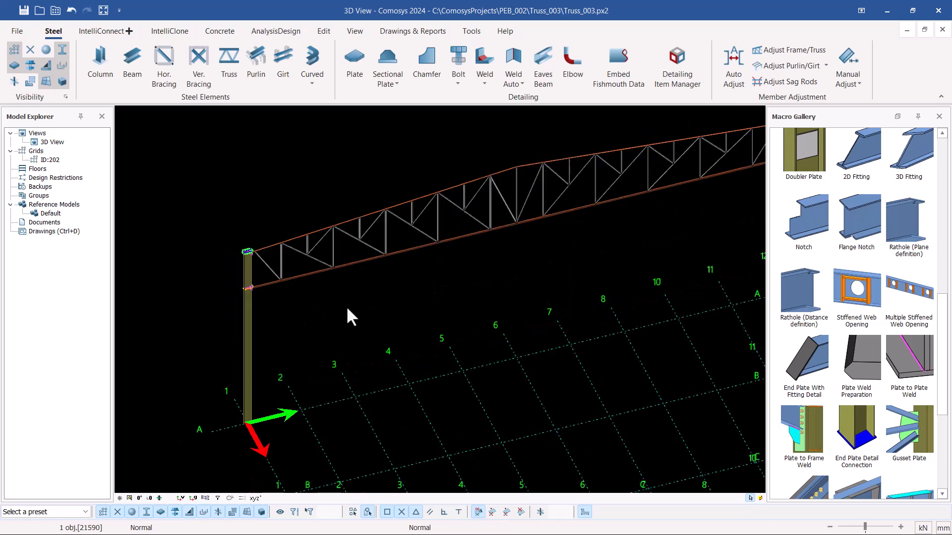
scroll(539, 329, "down", 3)
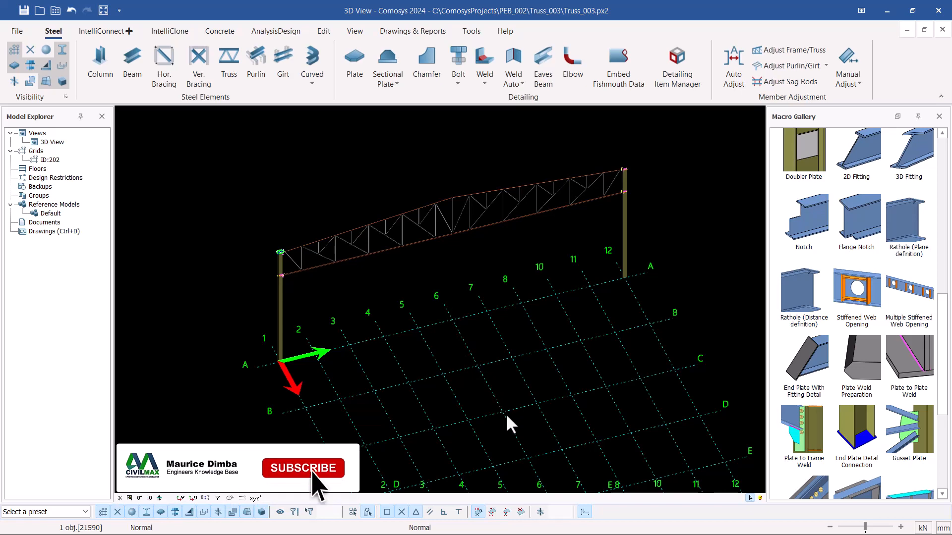
right_click(246, 168)
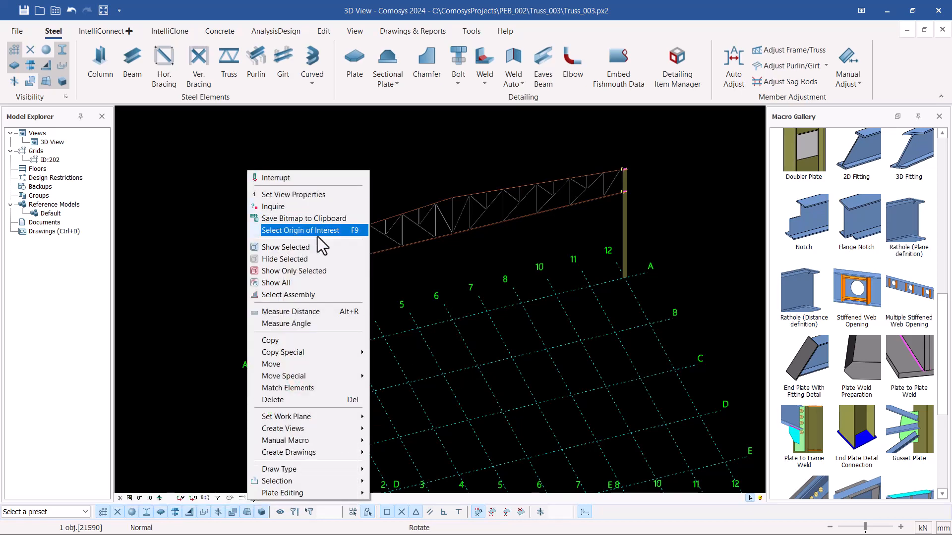
mouse_move(319, 351)
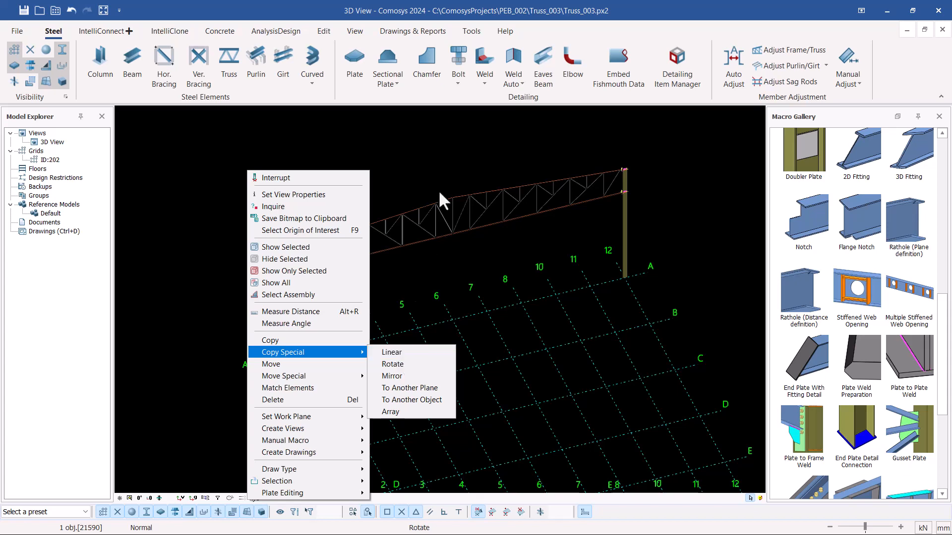
left_click(445, 138)
Step: Select the plate on the first column's top and start a special mirror copy of it
scroll(290, 250, "up", 5)
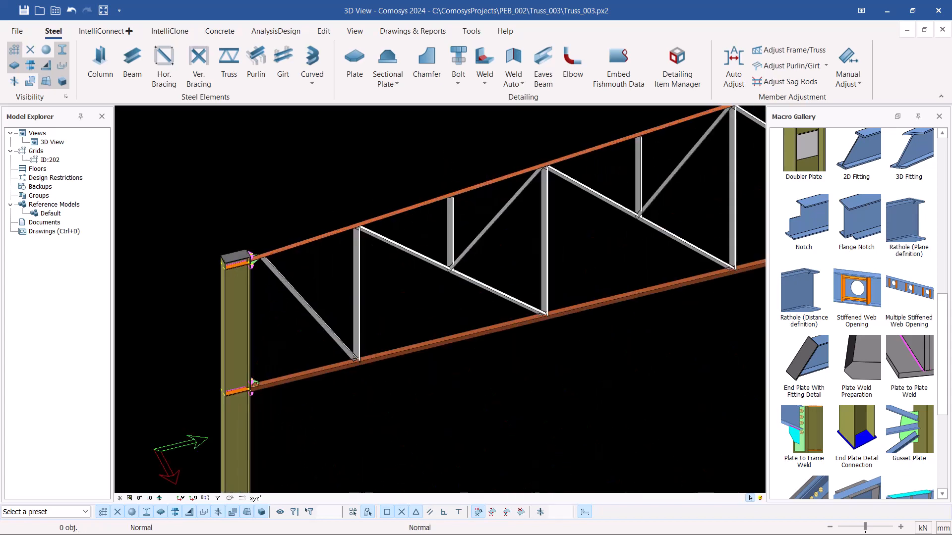
scroll(289, 250, "up", 6)
left_click(207, 205)
scroll(243, 205, "down", 4)
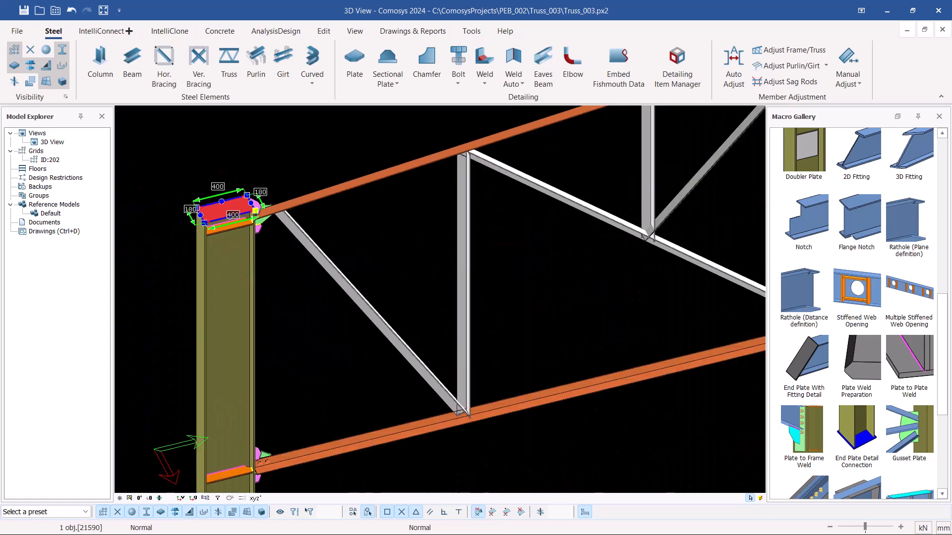
scroll(281, 141, "down", 3)
right_click(281, 141)
mouse_move(353, 323)
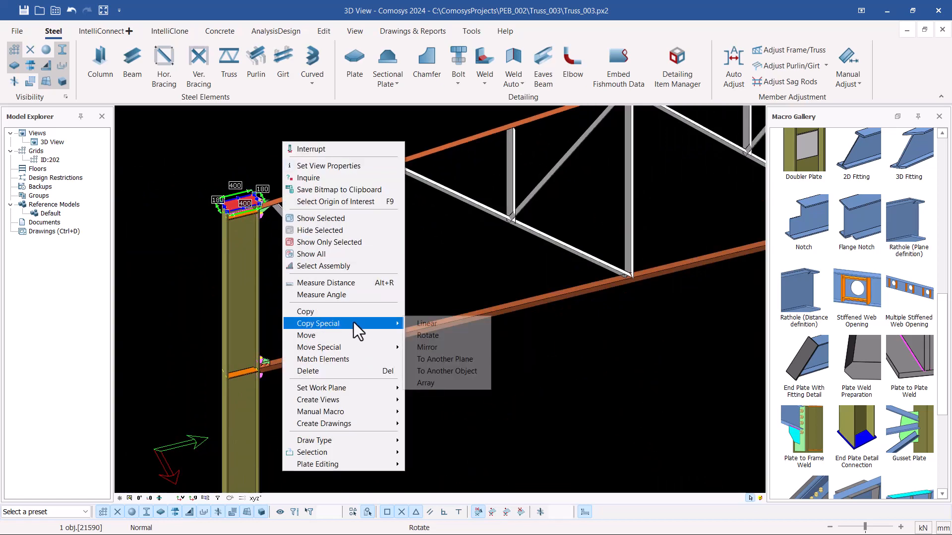
left_click(428, 346)
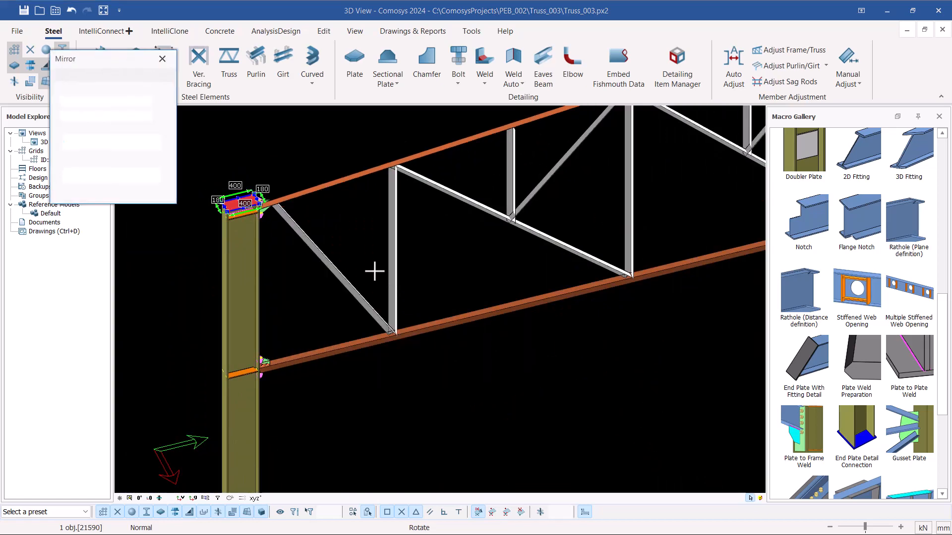
Step: Mirror-copy the cap plate onto the second column about a vertical plane through grid line 6, picking its intersections with axes A and B
scroll(347, 247, "down", 4)
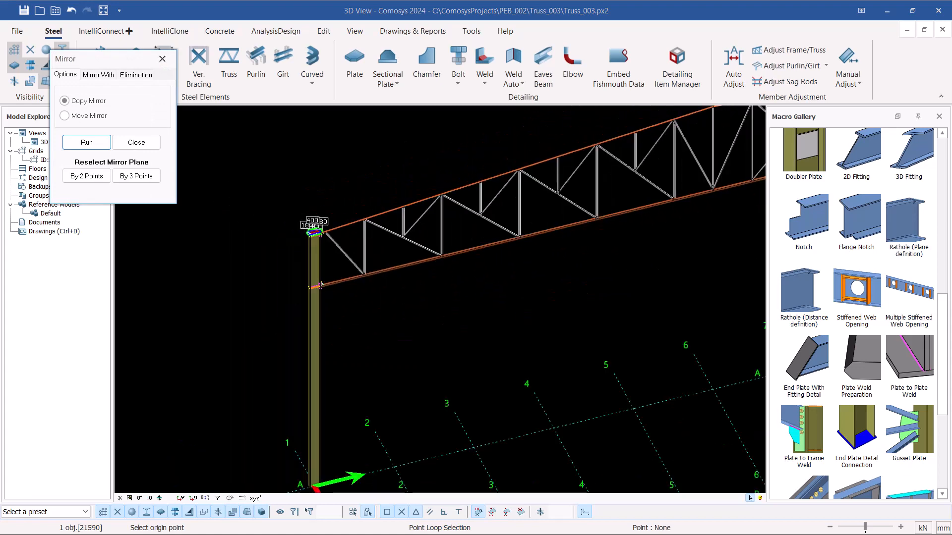
scroll(378, 240, "down", 3)
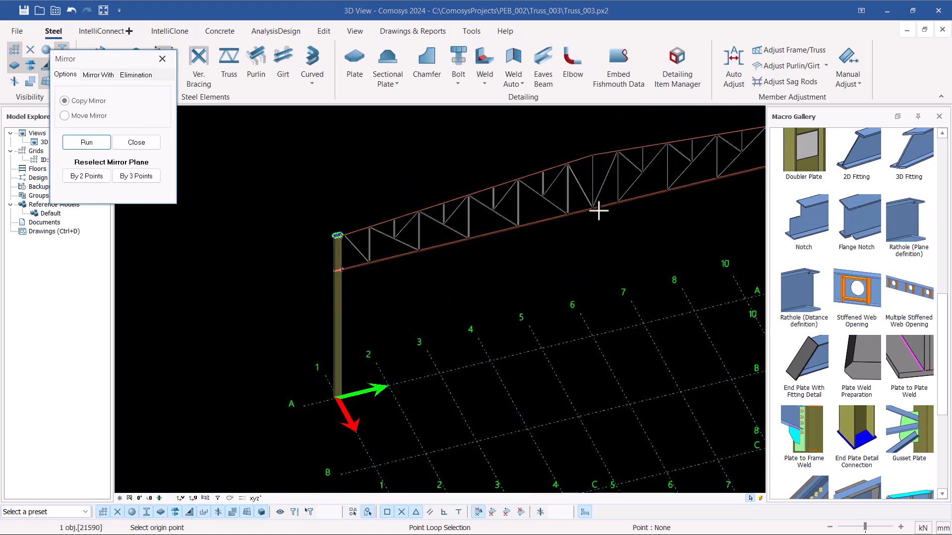
scroll(479, 314, "down", 2)
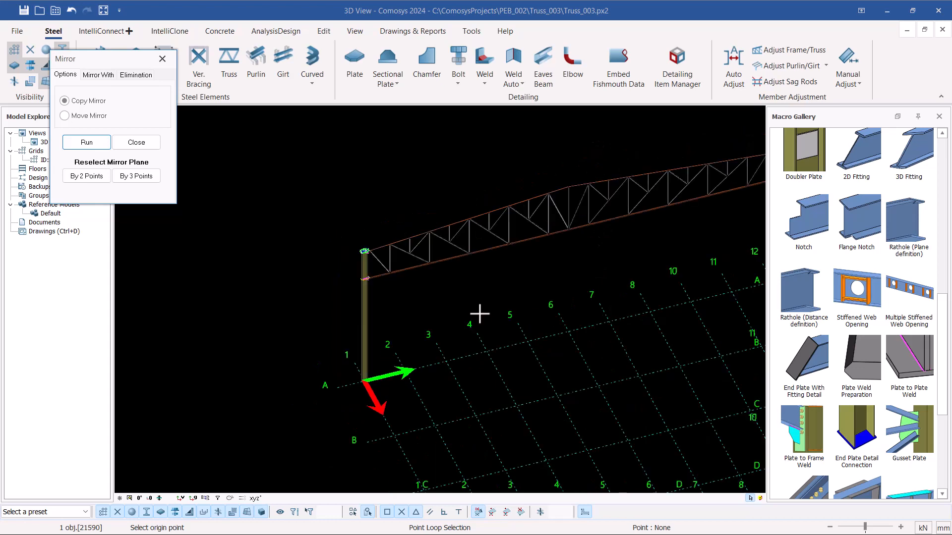
scroll(451, 291, "down", 2)
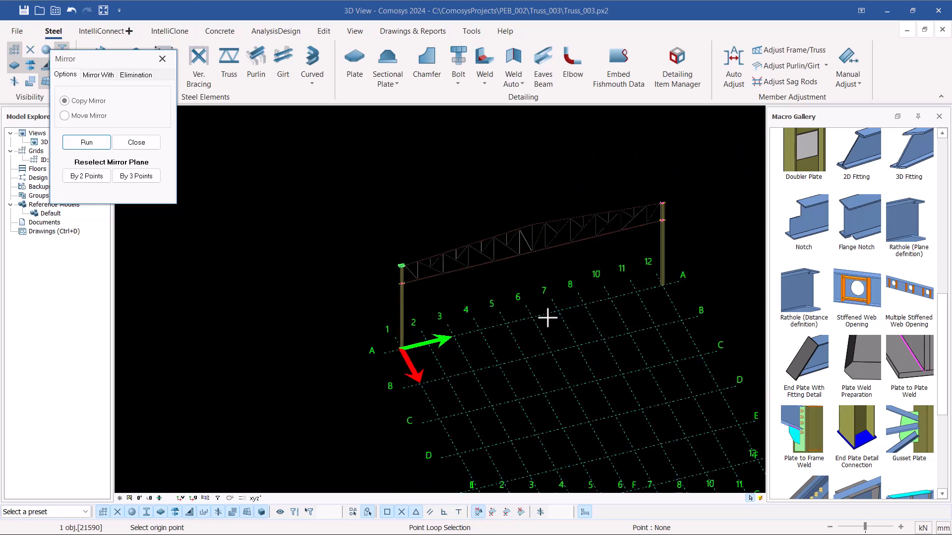
scroll(548, 317, "up", 3)
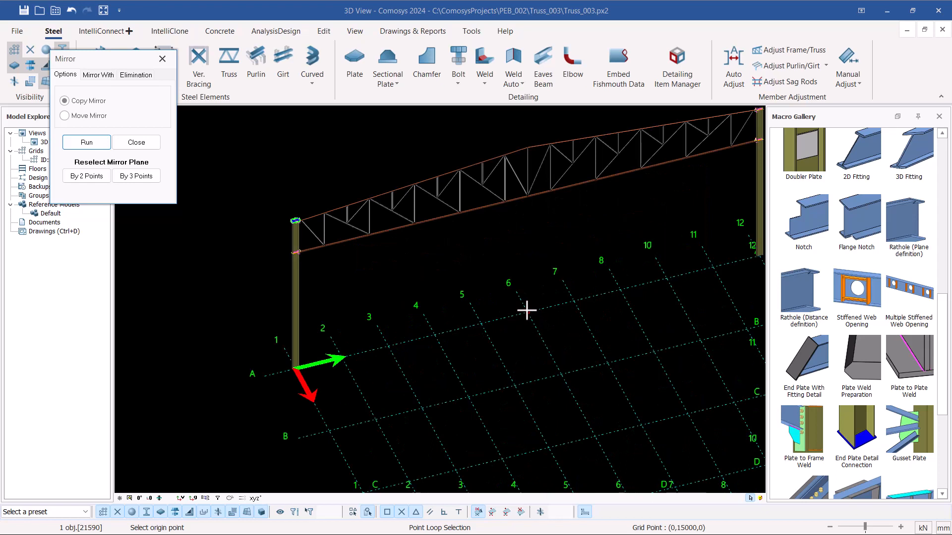
left_click(527, 311)
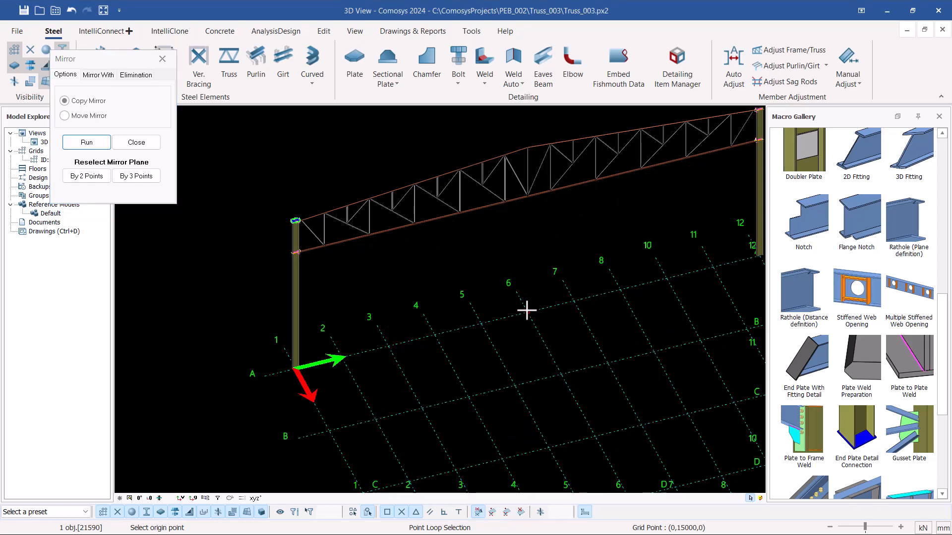
left_click(568, 380)
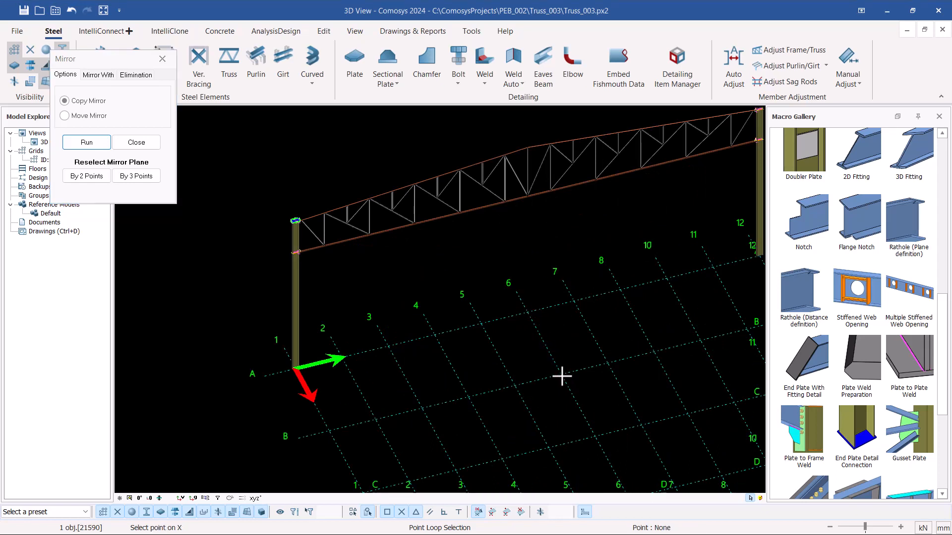
left_click(561, 375)
right_click(500, 230)
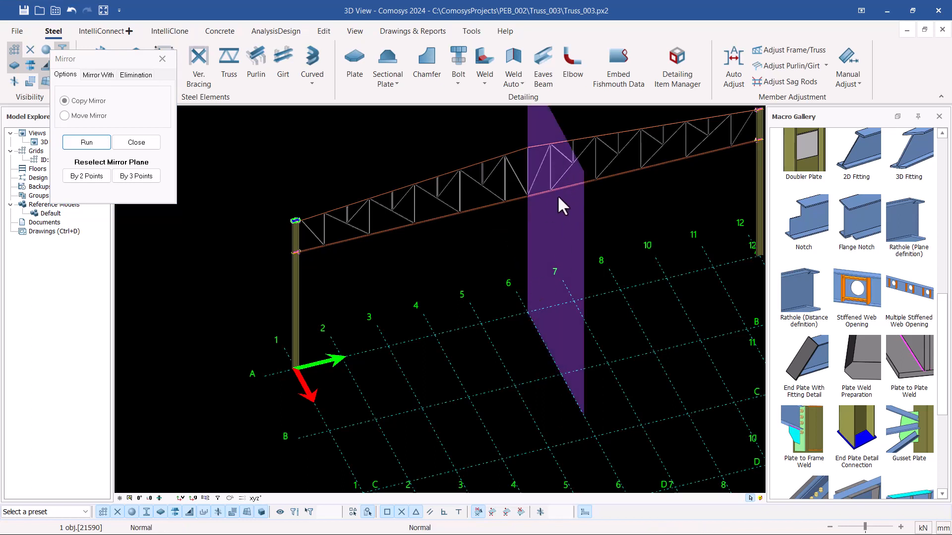
left_click(94, 144)
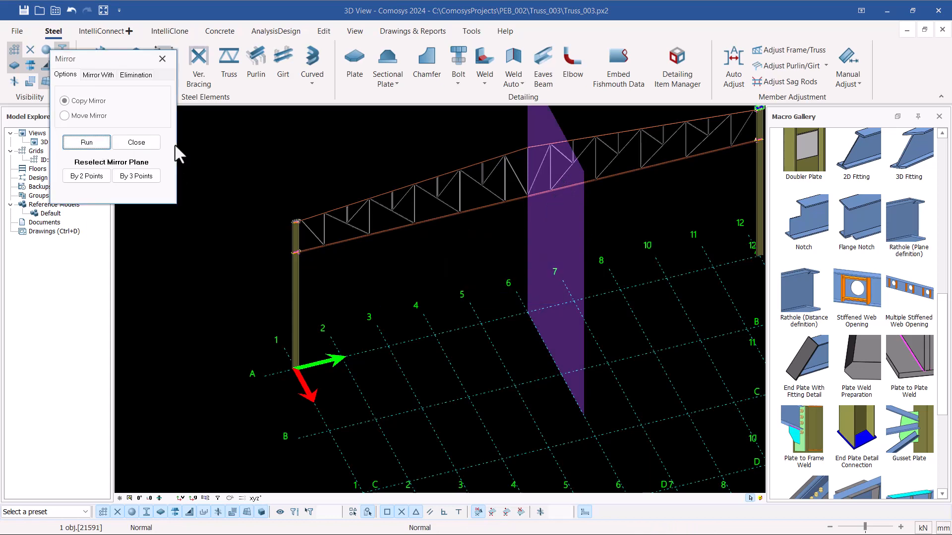
left_click(136, 143)
Step: Examine the mirrored cap plate on the second column's top and where it meets the column
scroll(509, 278, "down", 5)
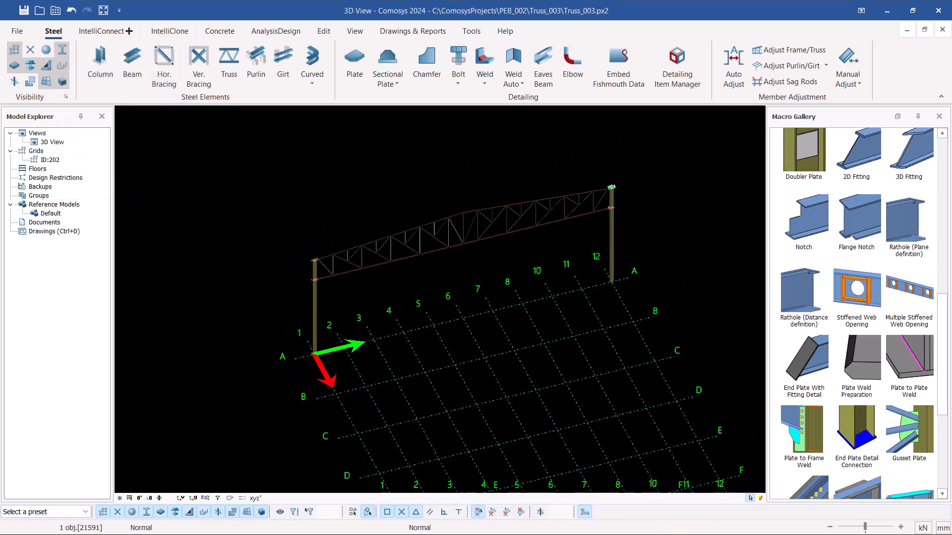
scroll(648, 168, "up", 10)
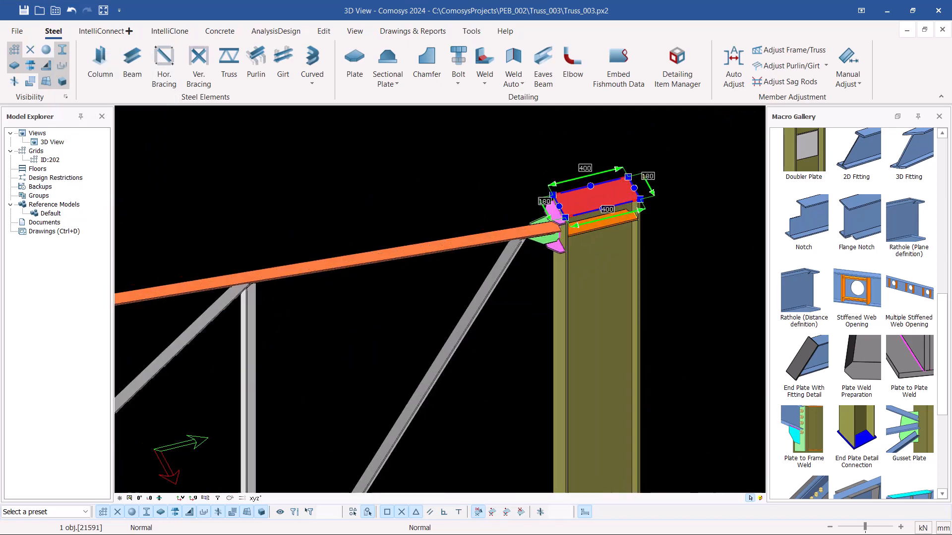
key("Escape")
scroll(584, 207, "up", 8)
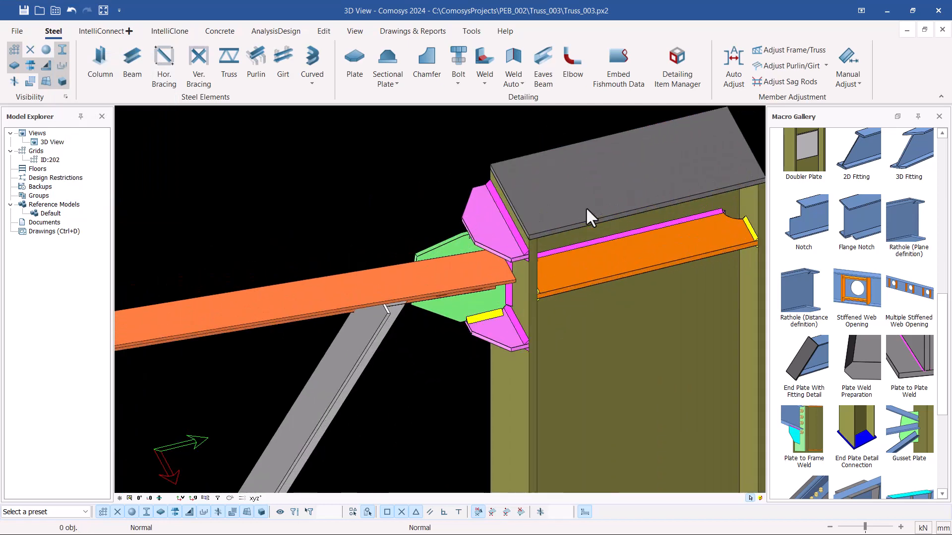
scroll(346, 231, "down", 3)
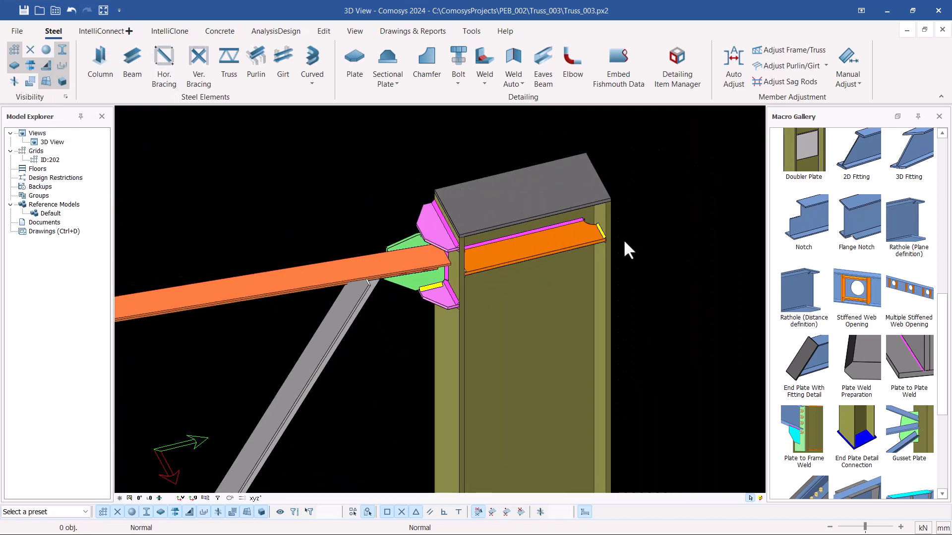
scroll(602, 266, "up", 3)
left_click(602, 267)
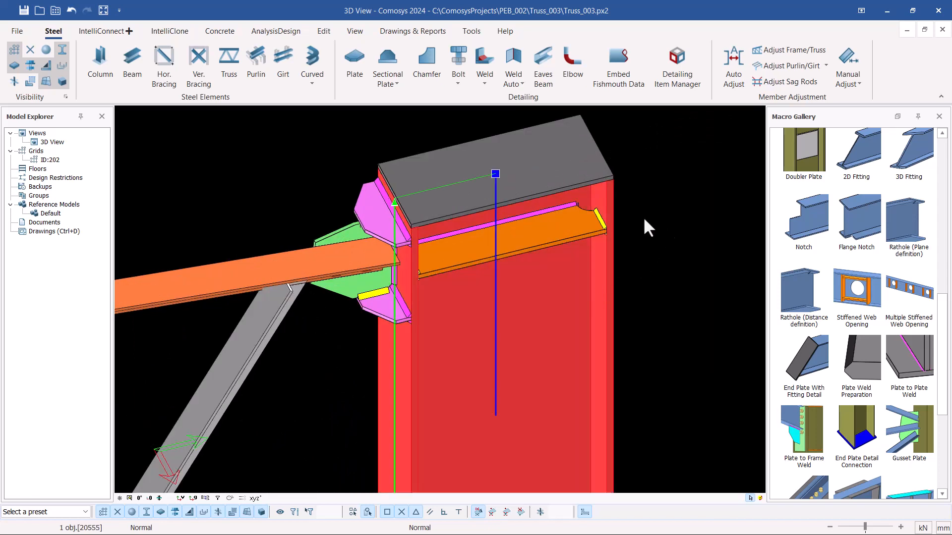
left_click(573, 168)
left_click(669, 224)
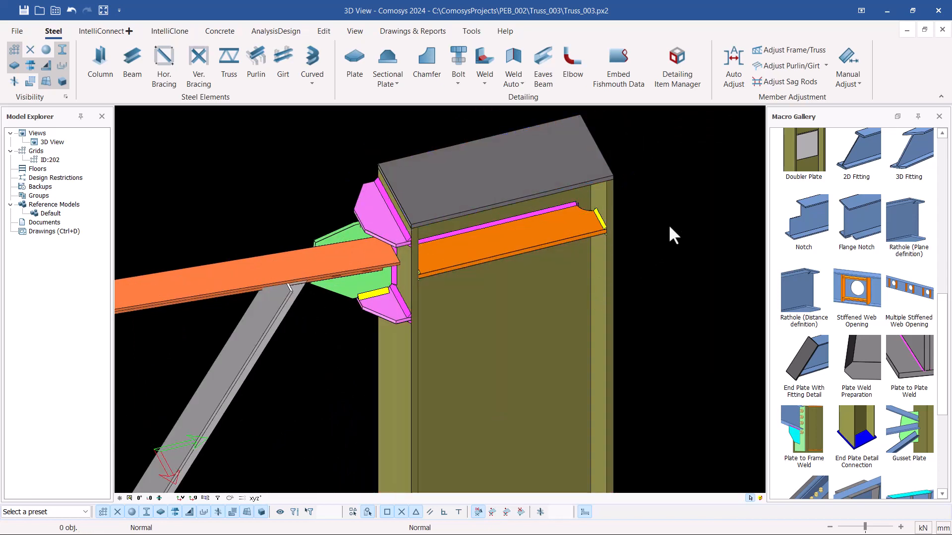
left_click(598, 179)
left_click(609, 295)
left_click(617, 148)
left_click(602, 325)
left_click(674, 167)
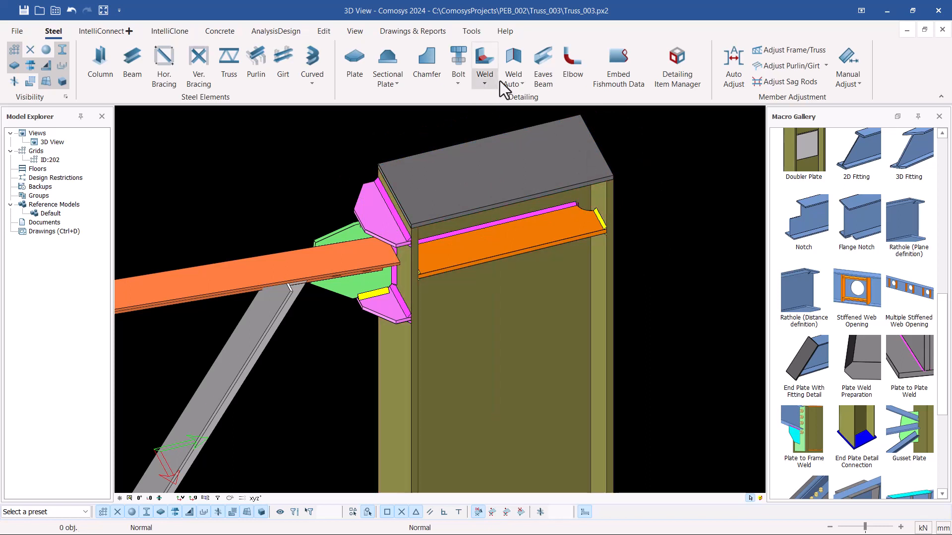
Step: Weld the cap plate to the second column with Automatic Two-Object Welding and select the weld to check it
left_click(522, 82)
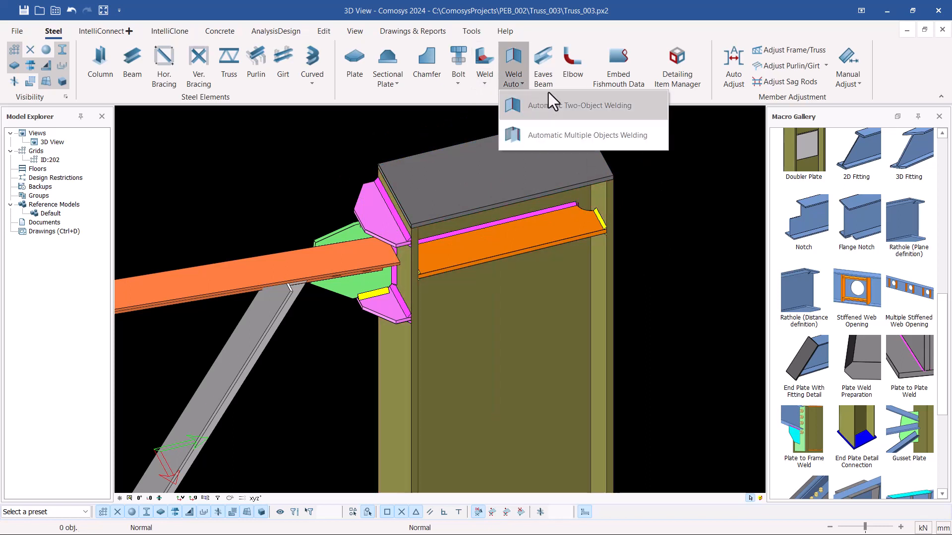
left_click(559, 101)
left_click(609, 202)
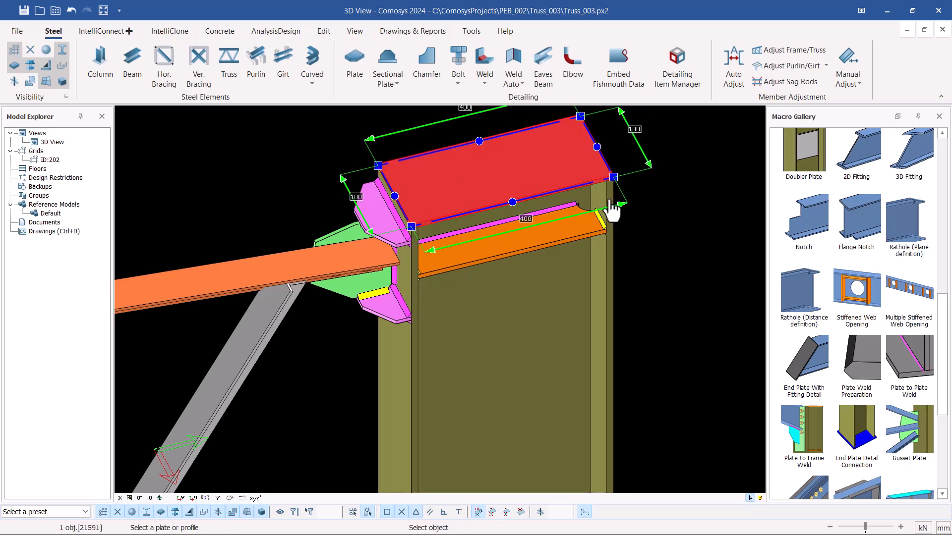
left_click(609, 208)
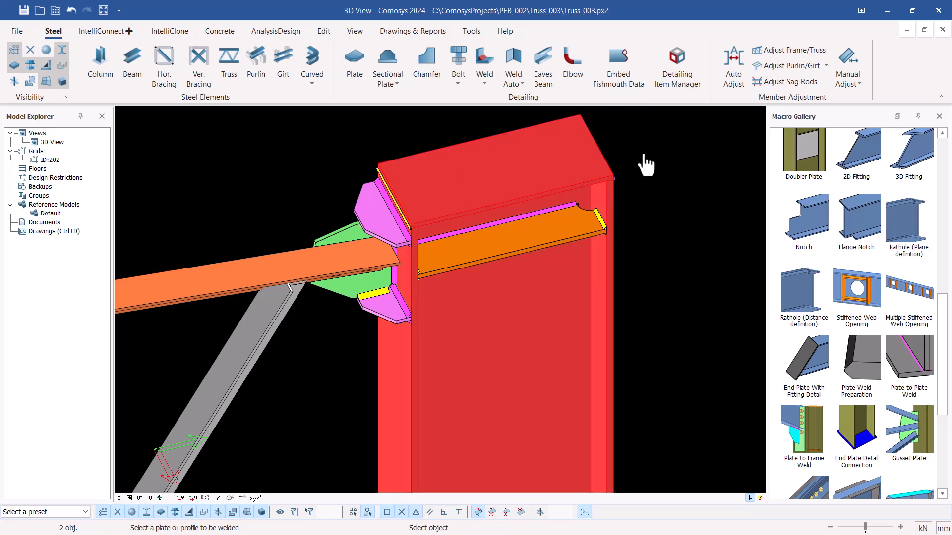
scroll(392, 227, "up", 5)
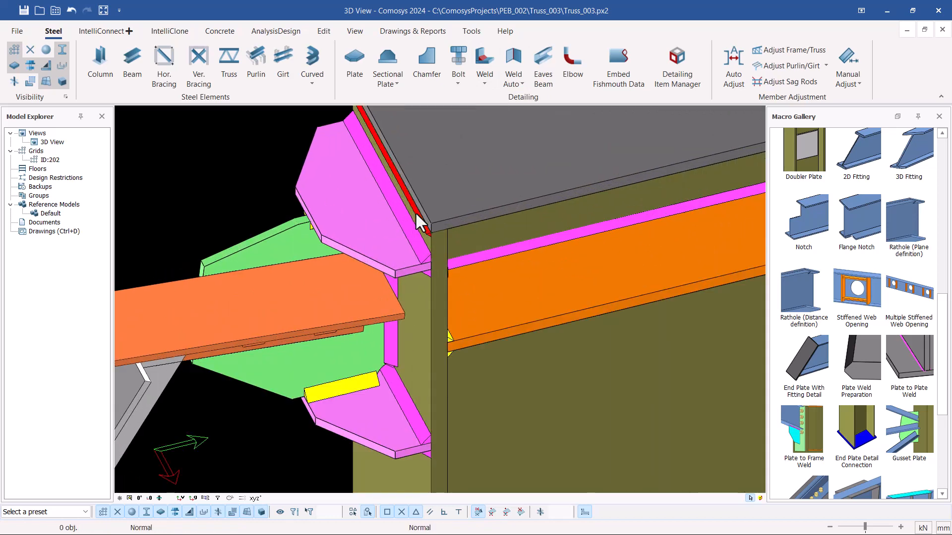
left_click(417, 213)
scroll(389, 233, "down", 5)
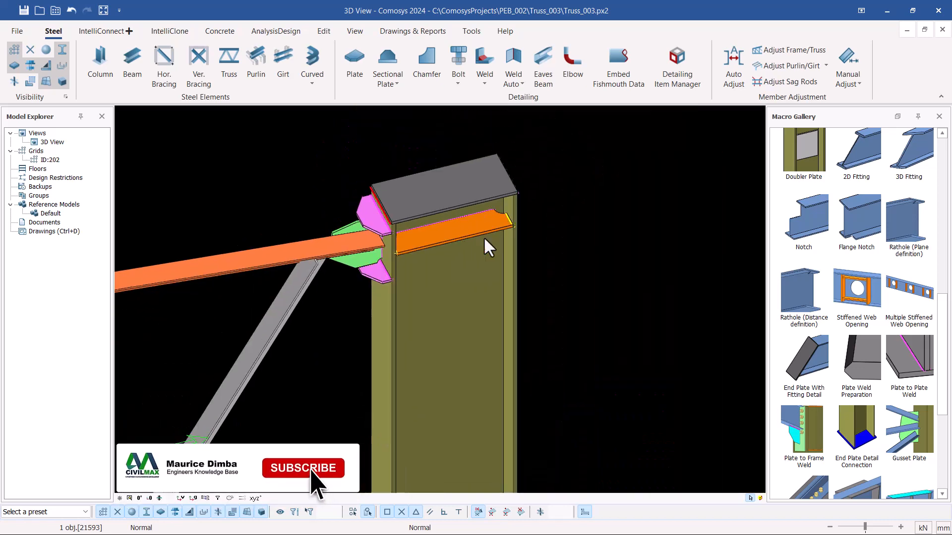
Step: Select the second column's whole assembly and show only those selected parts in the view
left_click(485, 248)
right_click(486, 265)
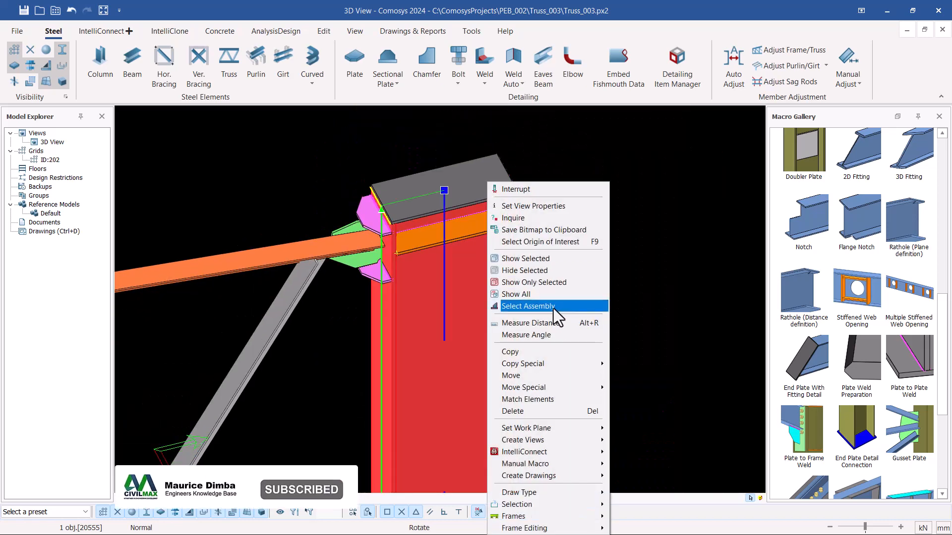
left_click(529, 307)
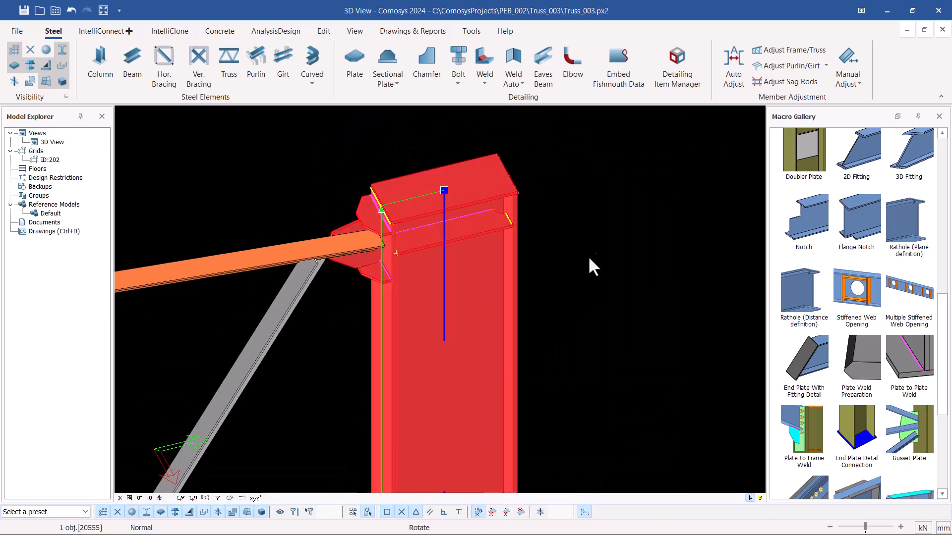
left_click(470, 285)
right_click(469, 284)
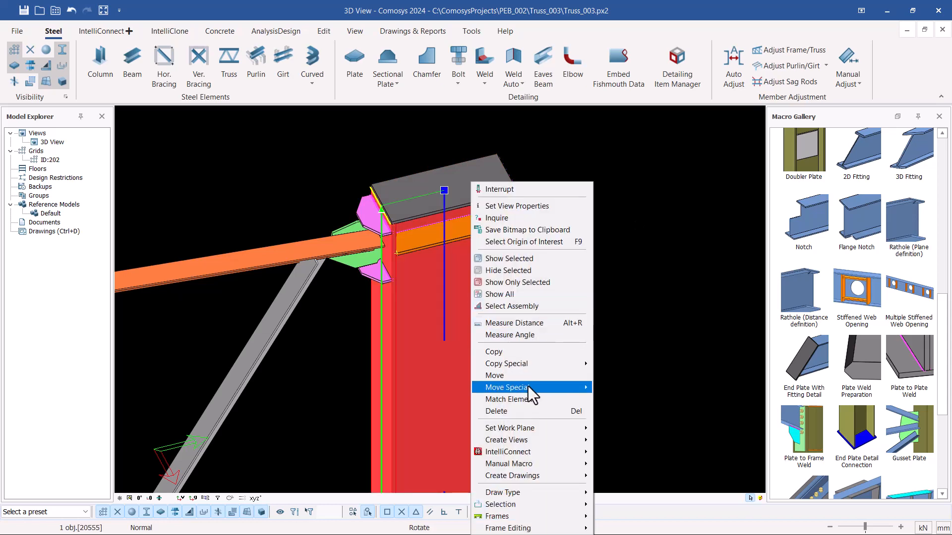
left_click(537, 307)
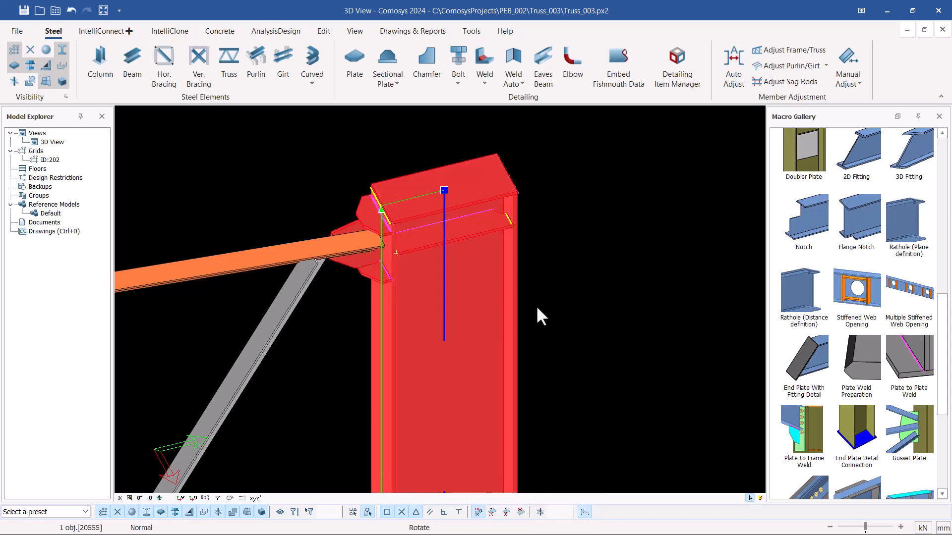
right_click(485, 278)
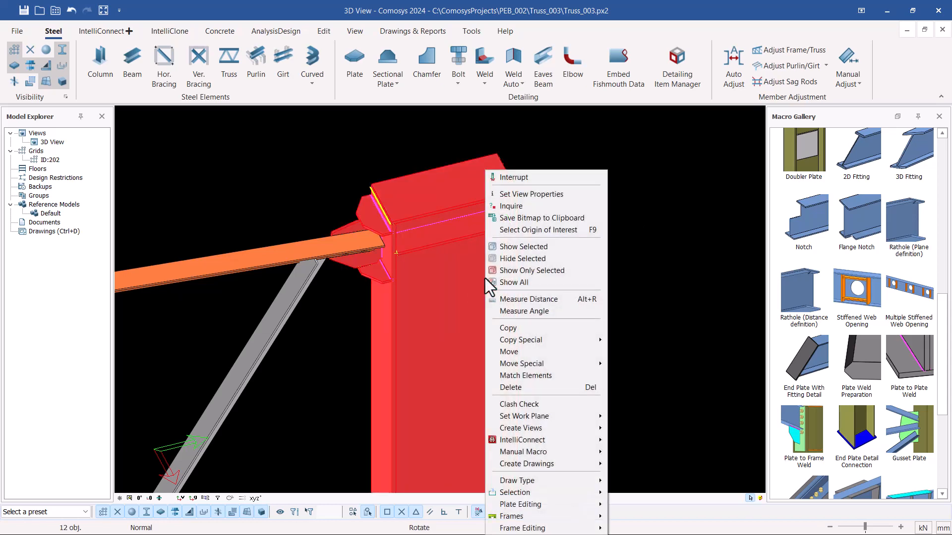
left_click(543, 270)
left_click(574, 242)
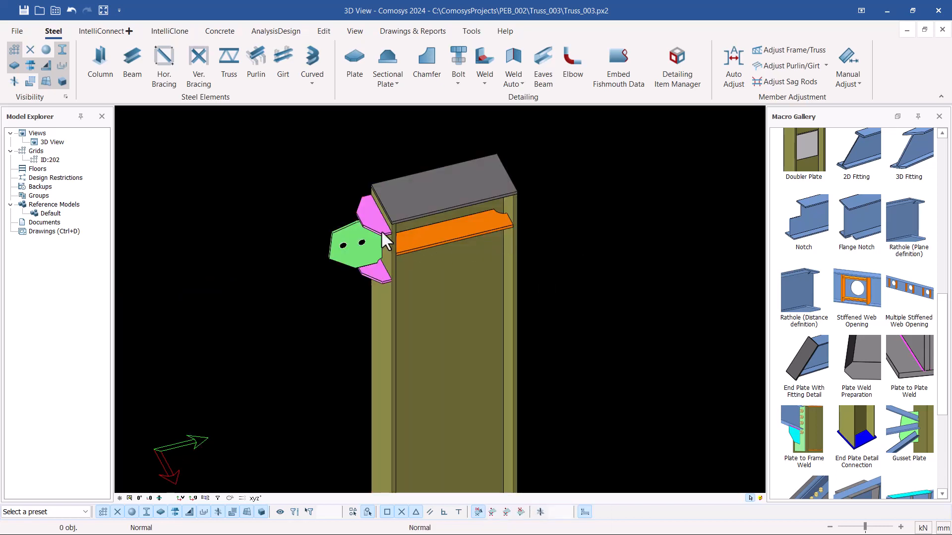
Step: Examine the isolated column assembly from the truss side, checking its gusset plates, stiffeners and cap plate
left_click(382, 230)
middle_click_drag(382, 231, 544, 221)
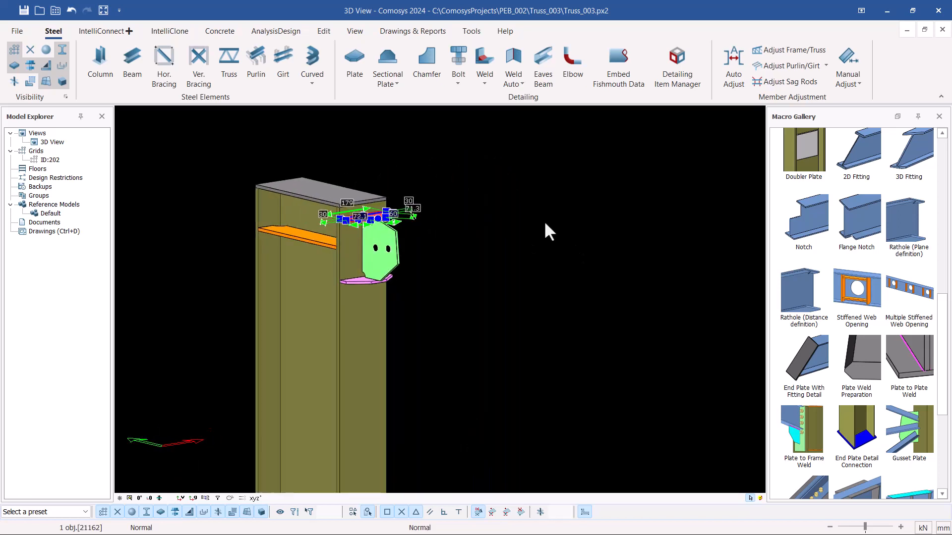
left_click(543, 221)
scroll(327, 216, "up", 3)
scroll(397, 203, "down", 5)
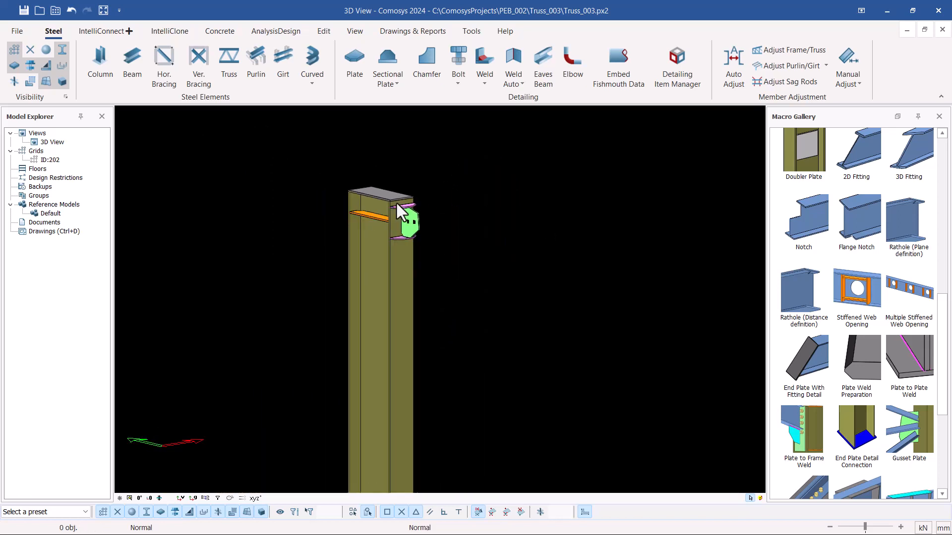
scroll(394, 335, "up", 2)
scroll(394, 335, "down", 3)
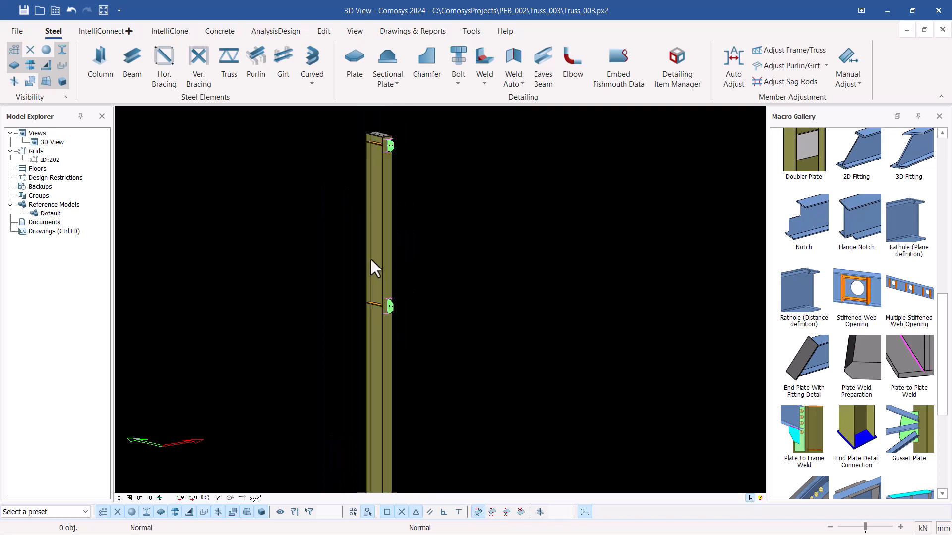
scroll(371, 340, "down", 2)
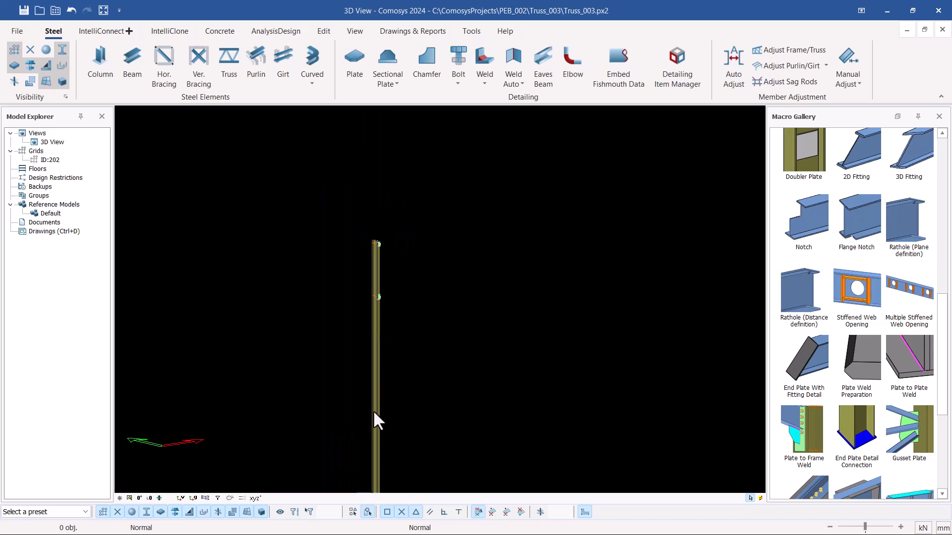
Step: Show all objects of the model again after isolating the column assembly
scroll(374, 413, "up", 3)
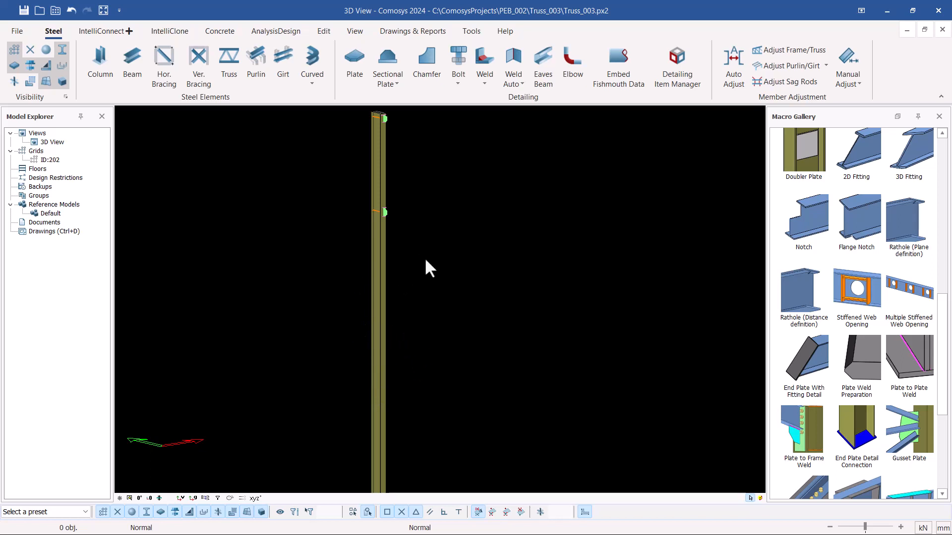
scroll(377, 342, "up", 2)
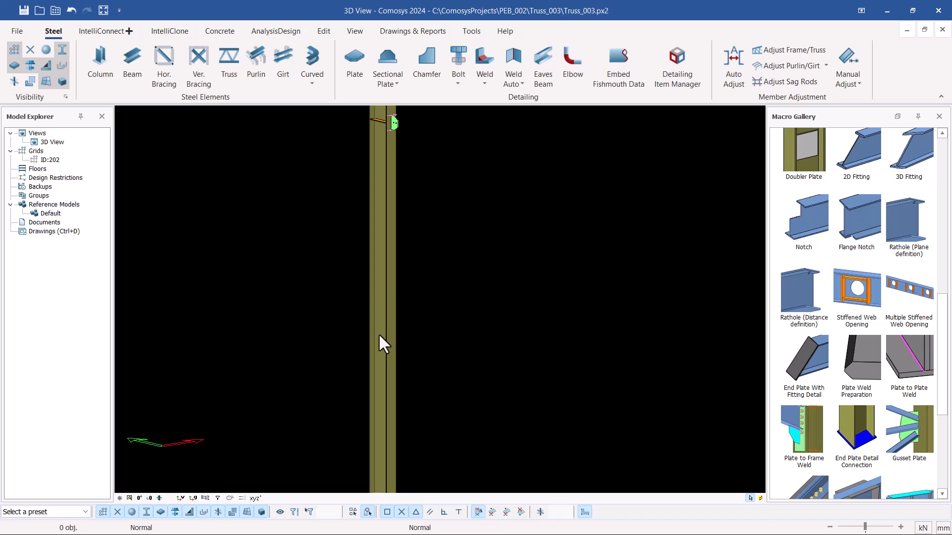
right_click(503, 259)
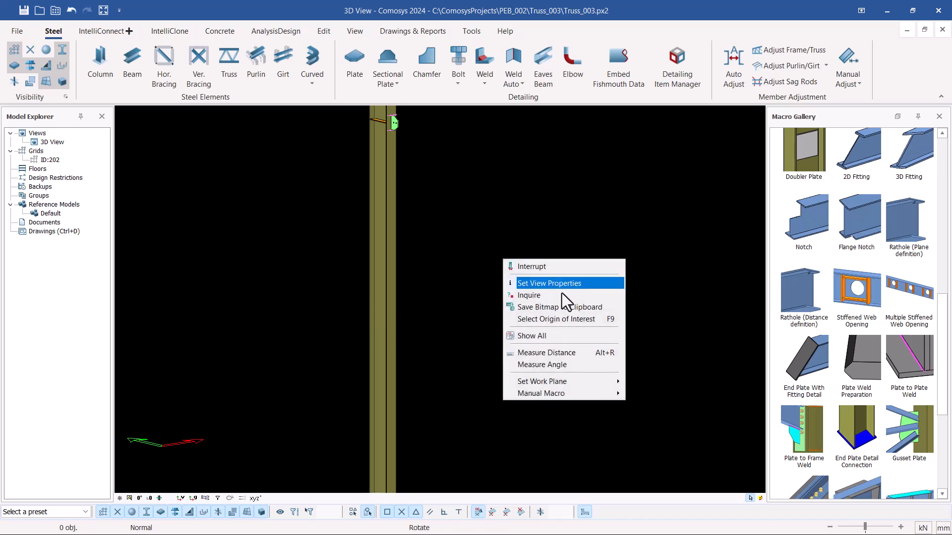
left_click(541, 336)
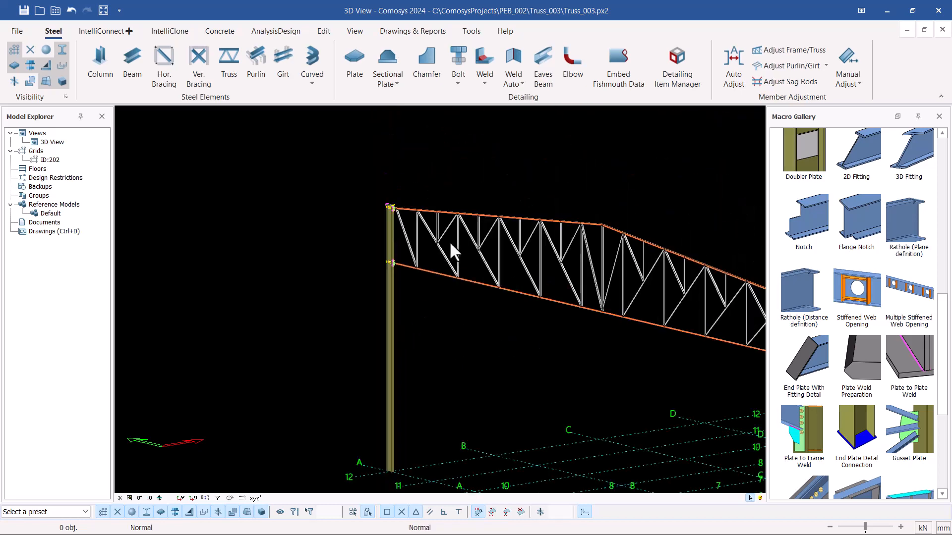
Step: Weld the cap plate to the column at the truss's opposite end with Automatic Two-Object Welding
middle_click_drag(403, 238, 349, 247)
scroll(394, 207, "up", 2)
scroll(588, 227, "down", 10)
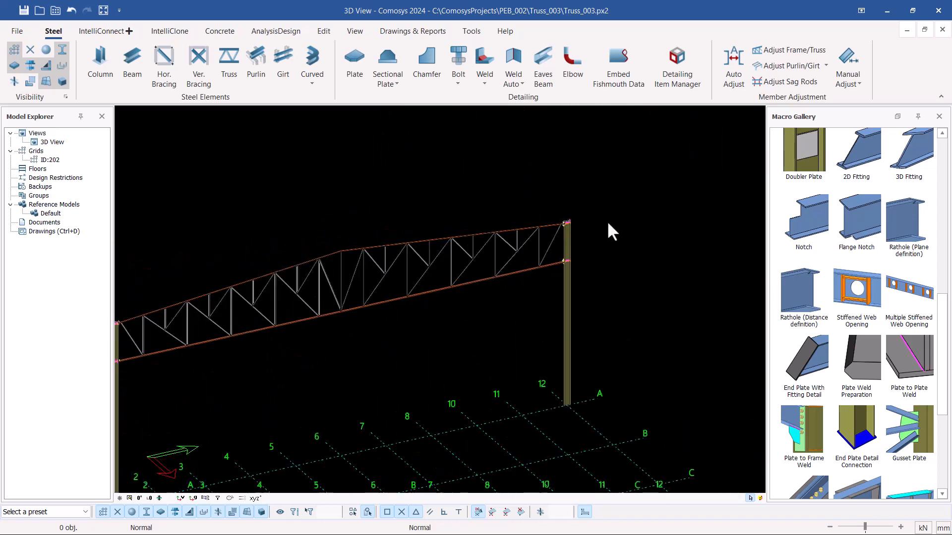
scroll(289, 276, "up", 10)
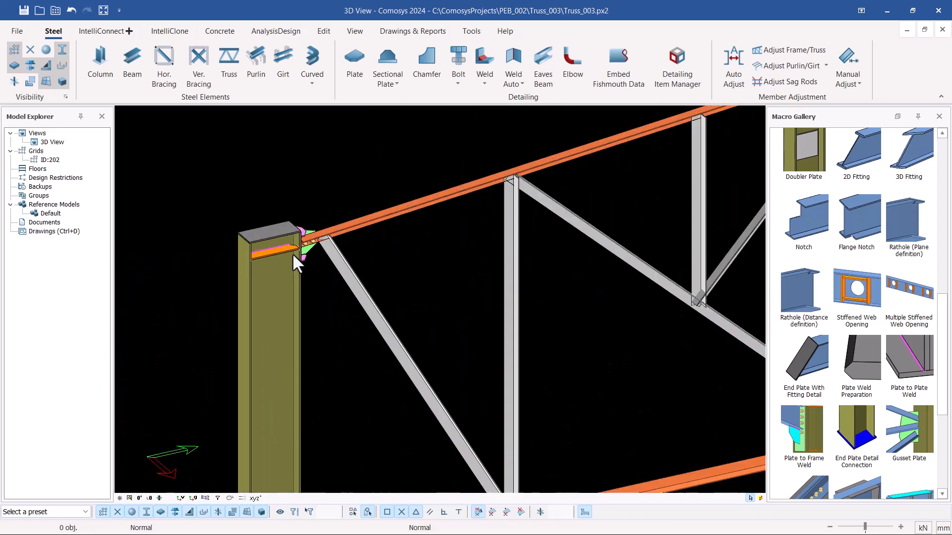
scroll(277, 236, "up", 2)
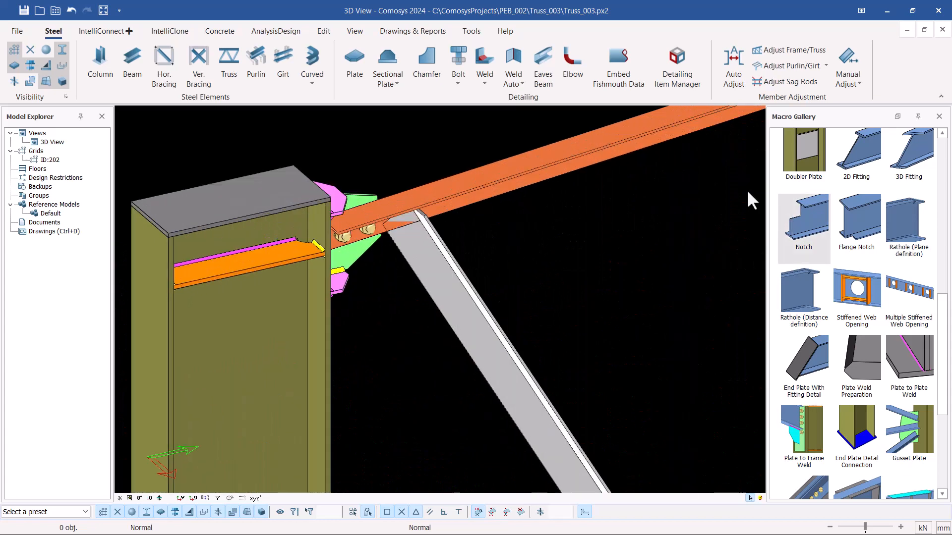
left_click(521, 84)
left_click(542, 106)
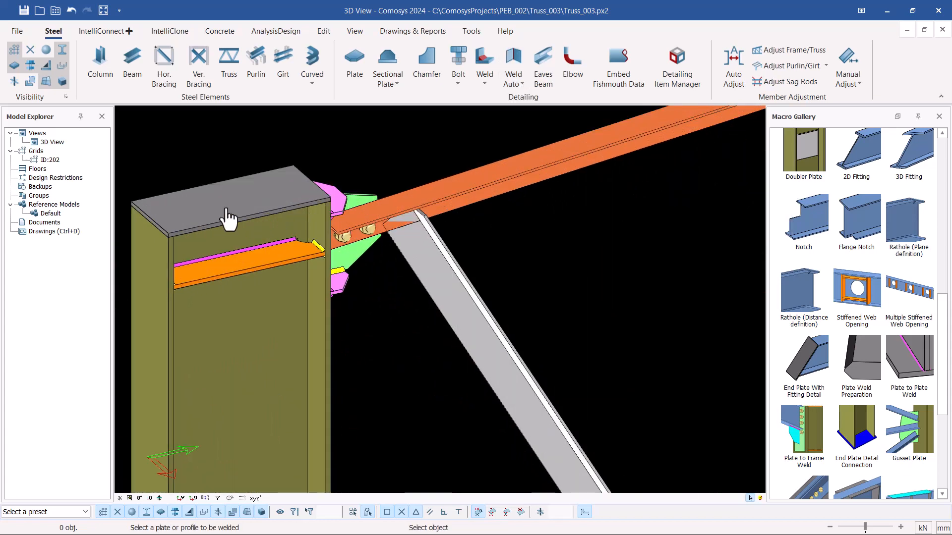
left_click(185, 242)
left_click(151, 266)
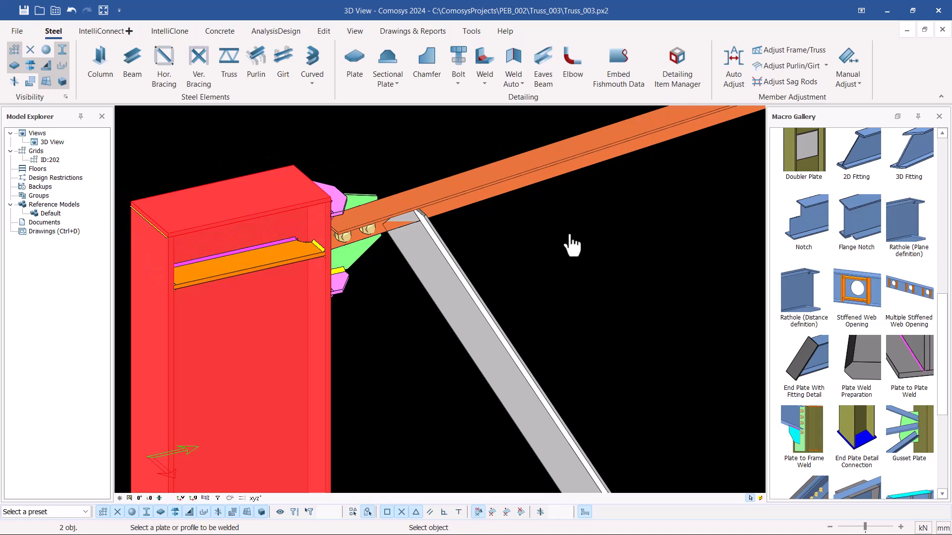
scroll(253, 236, "down", 5)
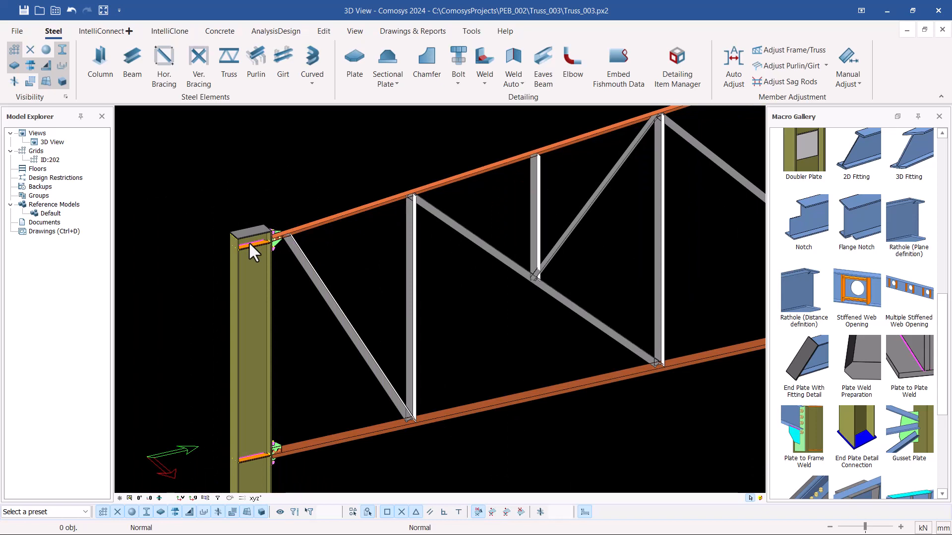
scroll(188, 262, "down", 3)
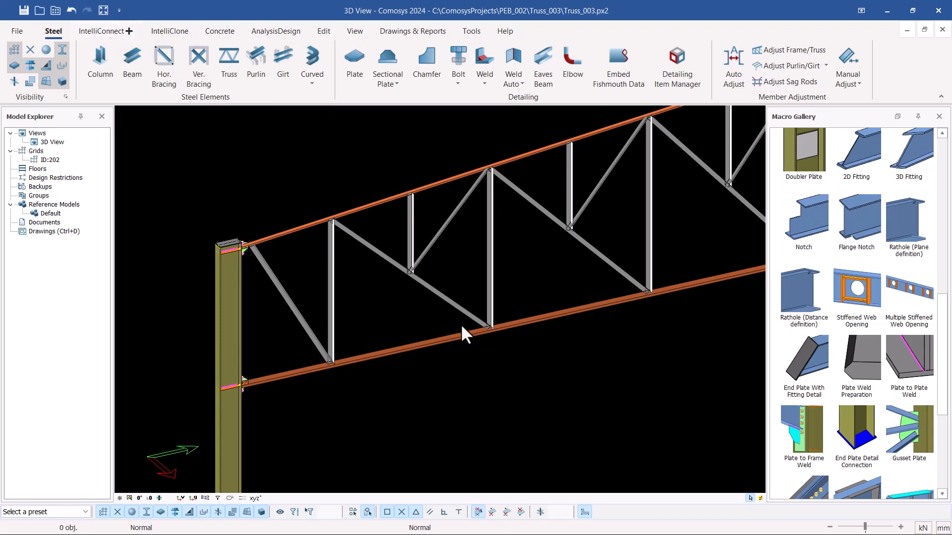
left_click(451, 340)
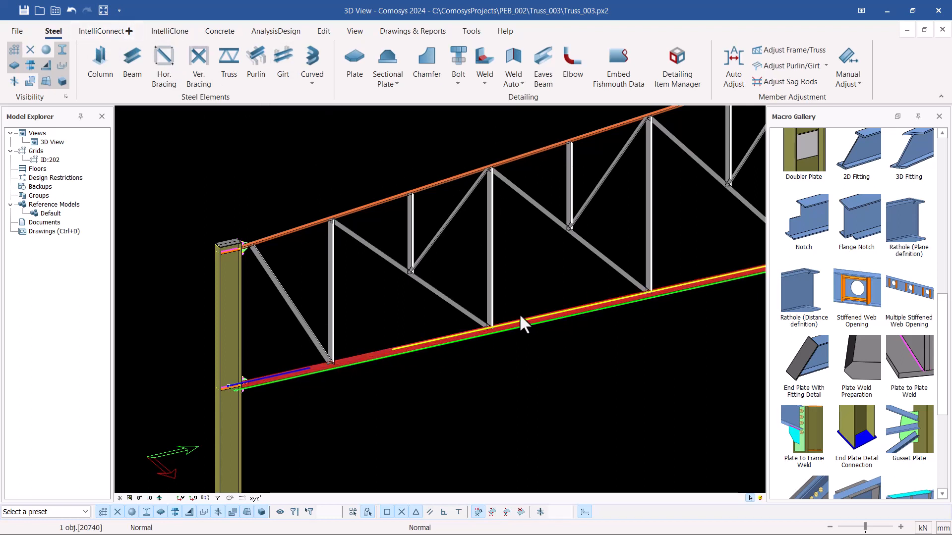
key("Escape")
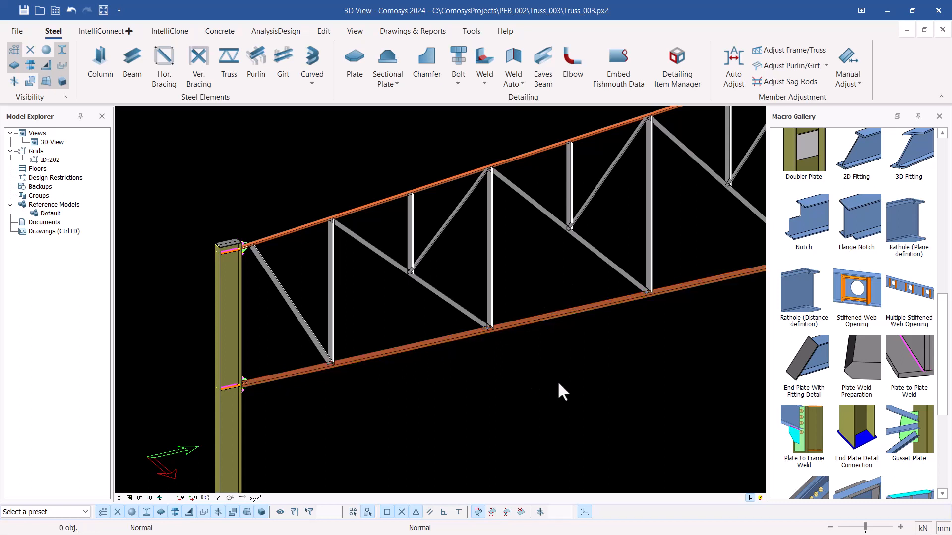